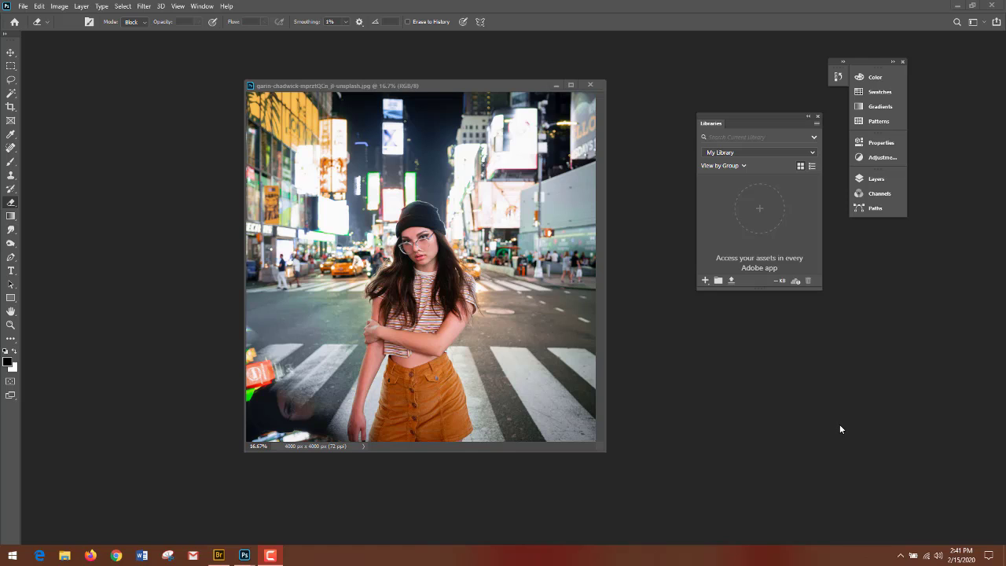
Step: Reset the Essentials workspace from Window > Workspace, then switch the layout to Photography
left_click(205, 7)
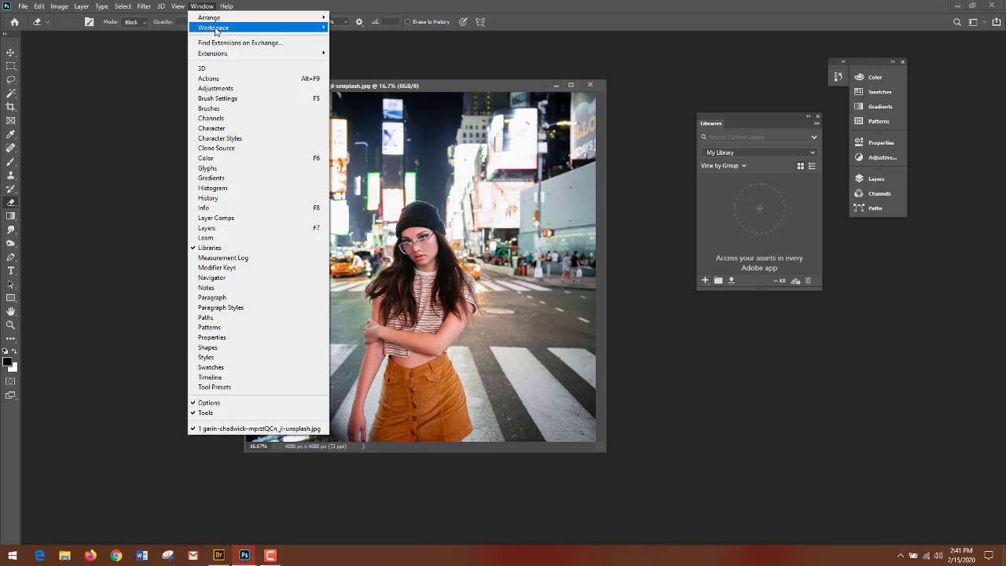
mouse_move(218, 31)
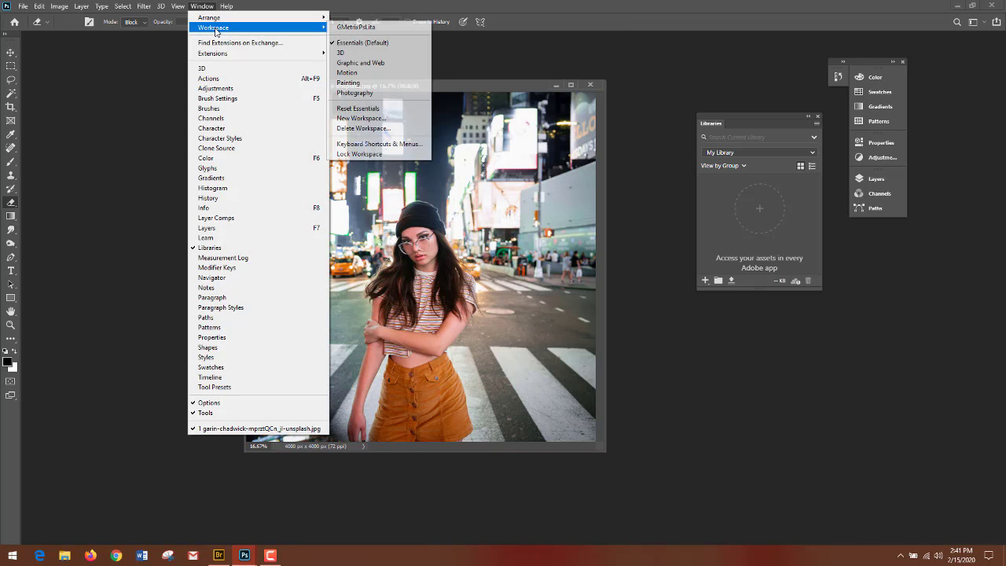
left_click(364, 108)
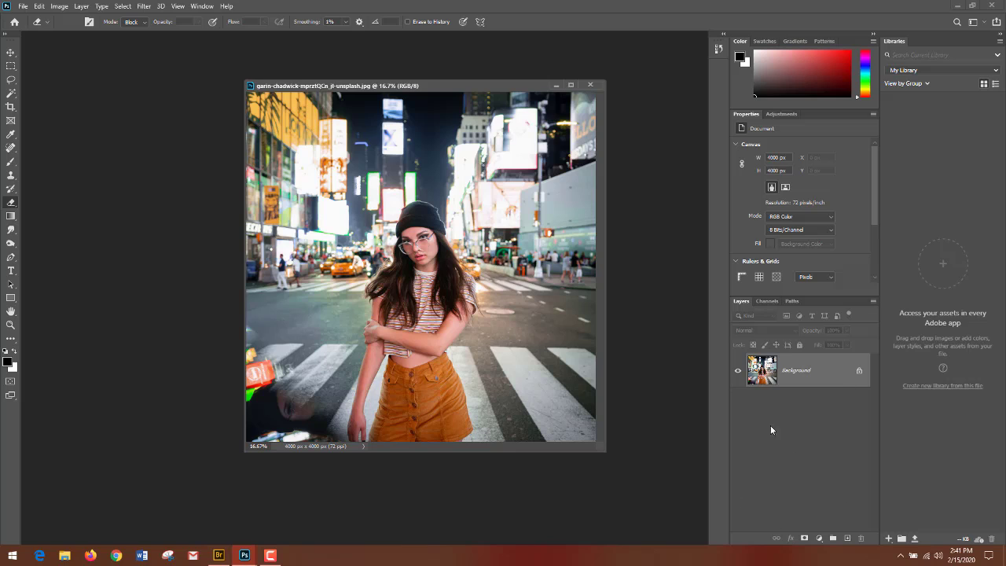
left_click(982, 24)
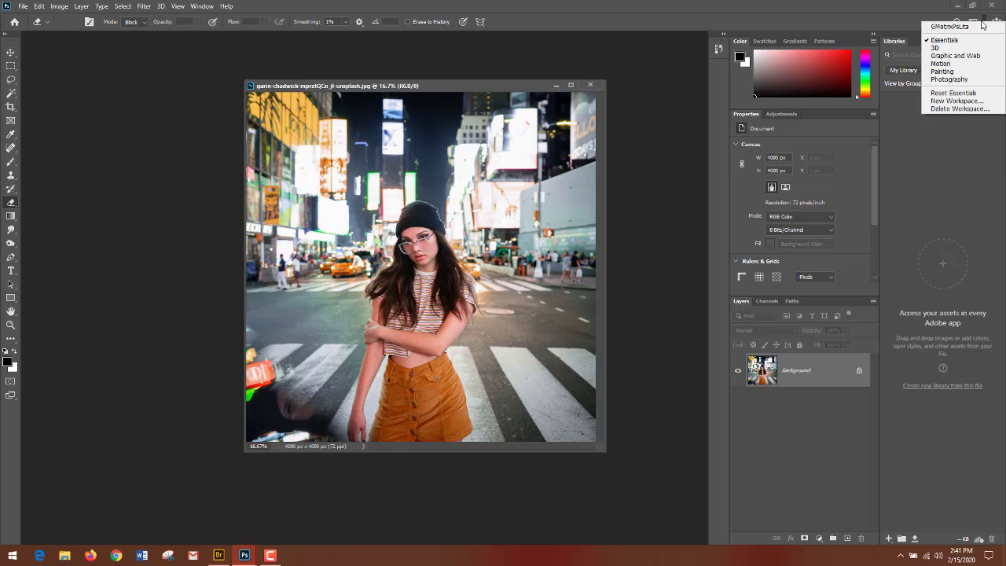
left_click(948, 79)
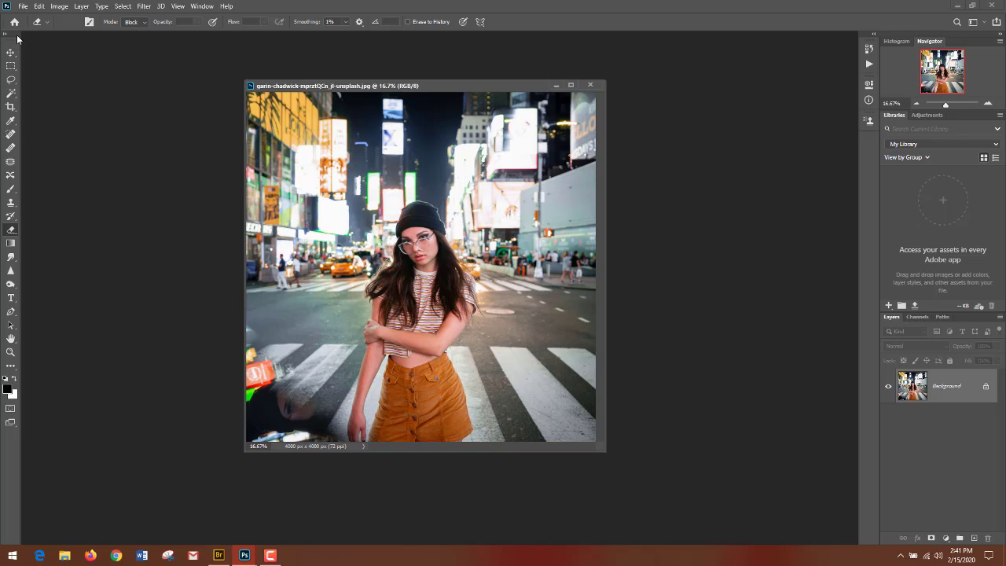
Step: Drag the toolbar out of the left dock so it floats beside the portrait
left_click_drag(10, 38, 124, 47)
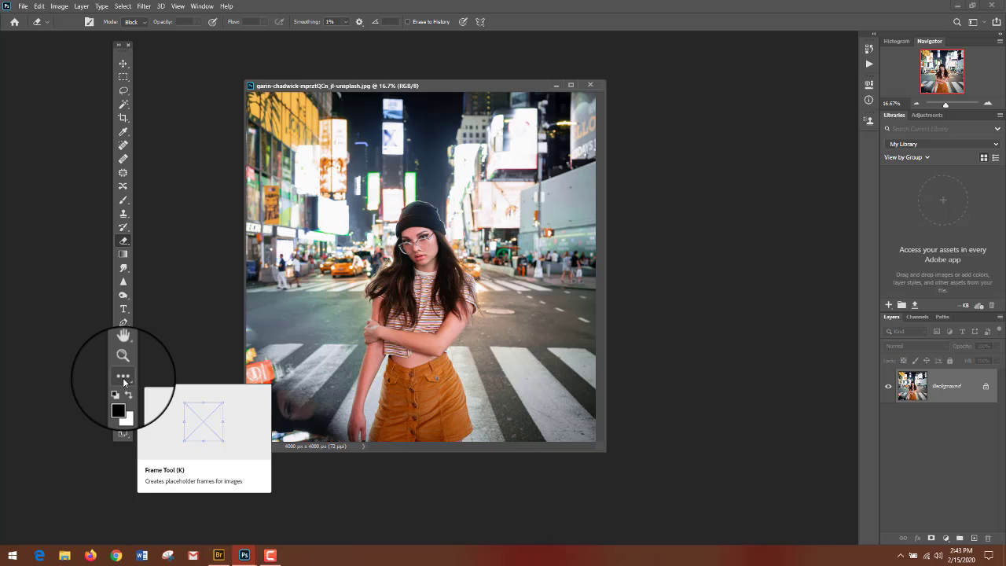
Step: Activate the Frame tool, then view the Customize Toolbar dialog and cancel it unchanged
left_click(124, 381)
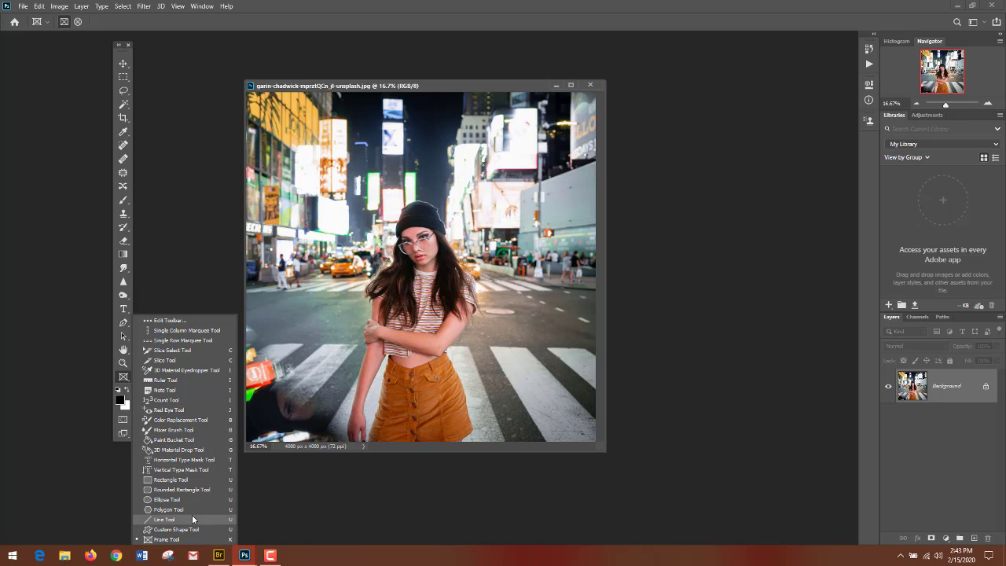
left_click(95, 381)
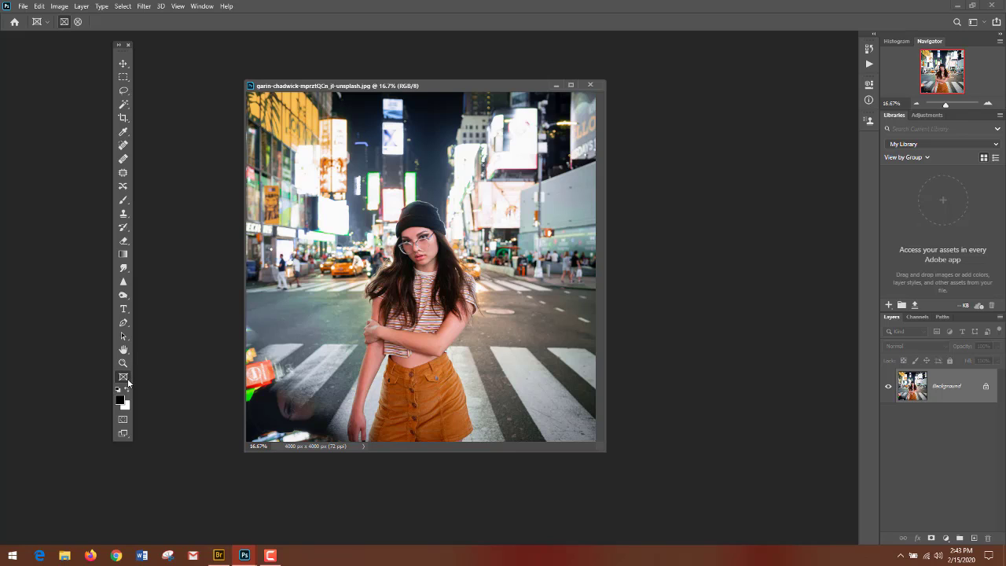
left_click(129, 382)
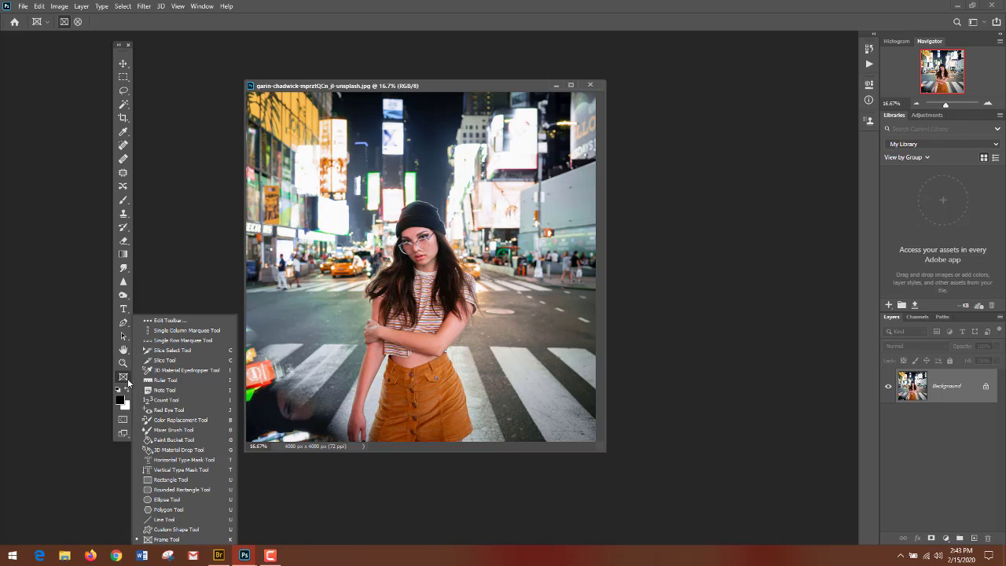
left_click(166, 320)
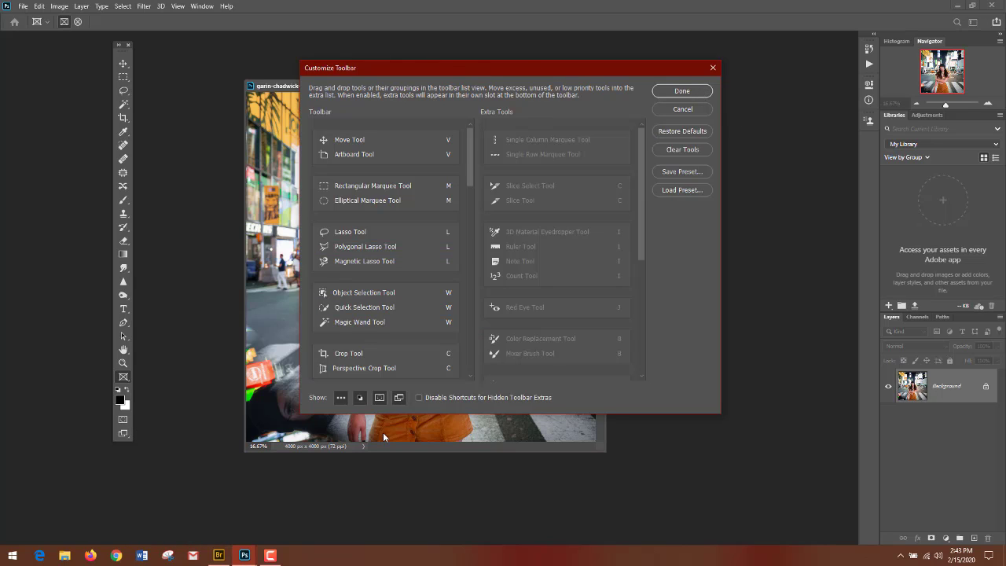
left_click(683, 109)
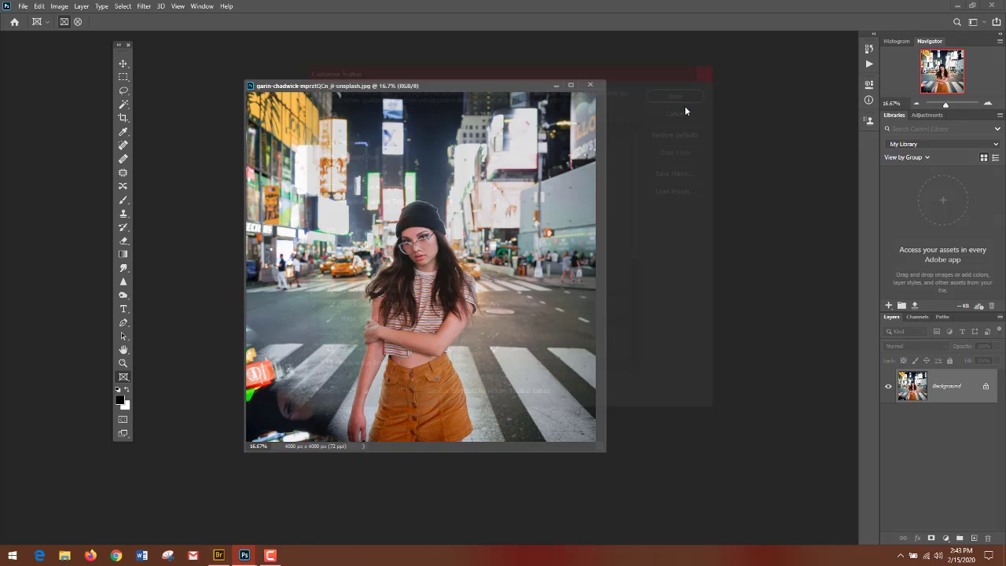
left_click(128, 394)
left_click(128, 394)
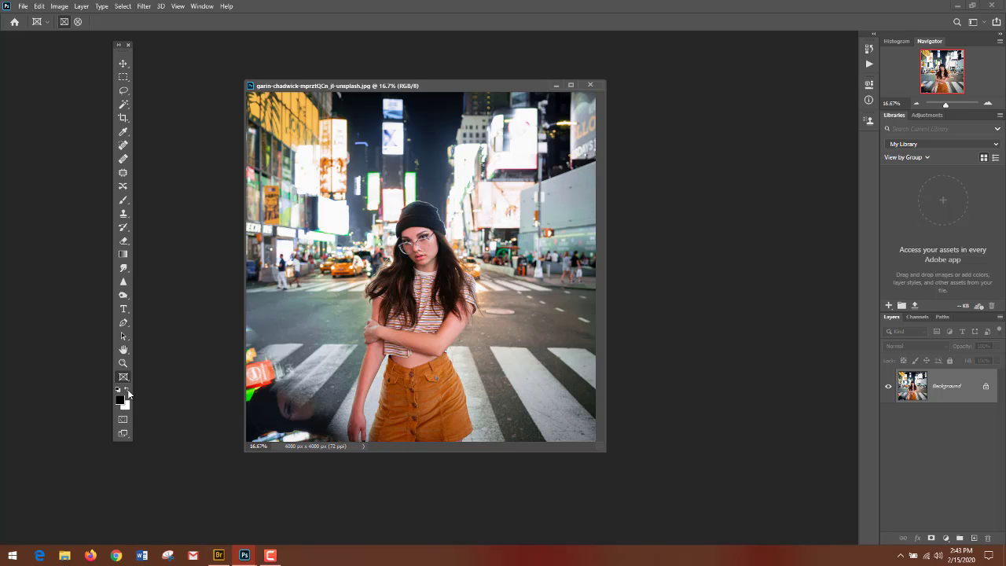
left_click(128, 394)
left_click(128, 394)
left_click(128, 394)
left_click(120, 393)
left_click(121, 399)
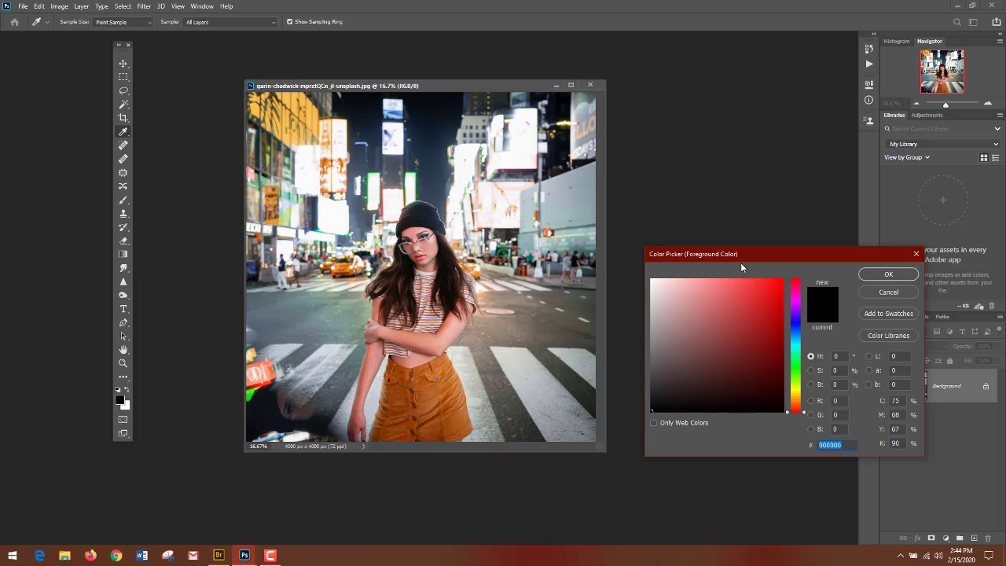
left_click(774, 293)
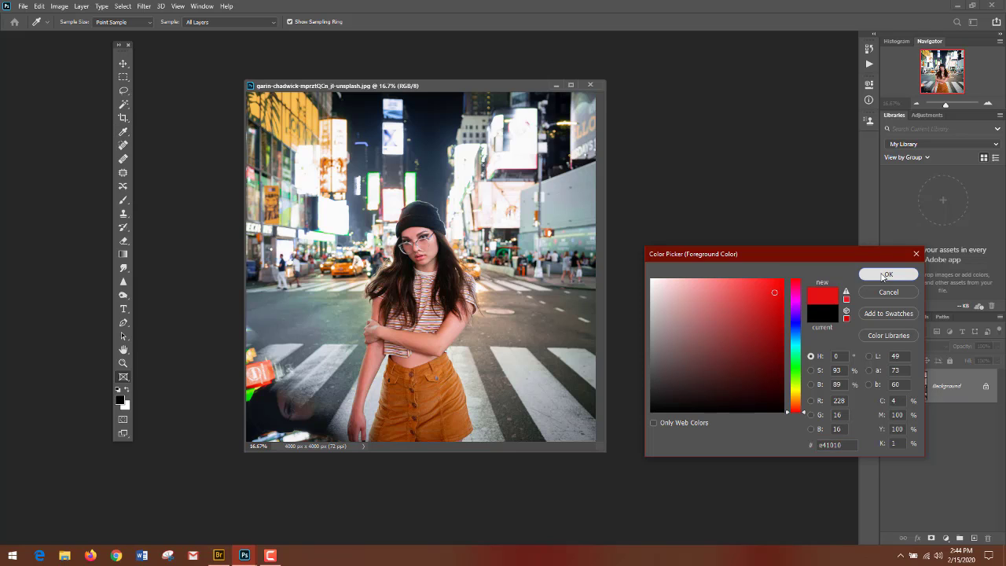
left_click(886, 274)
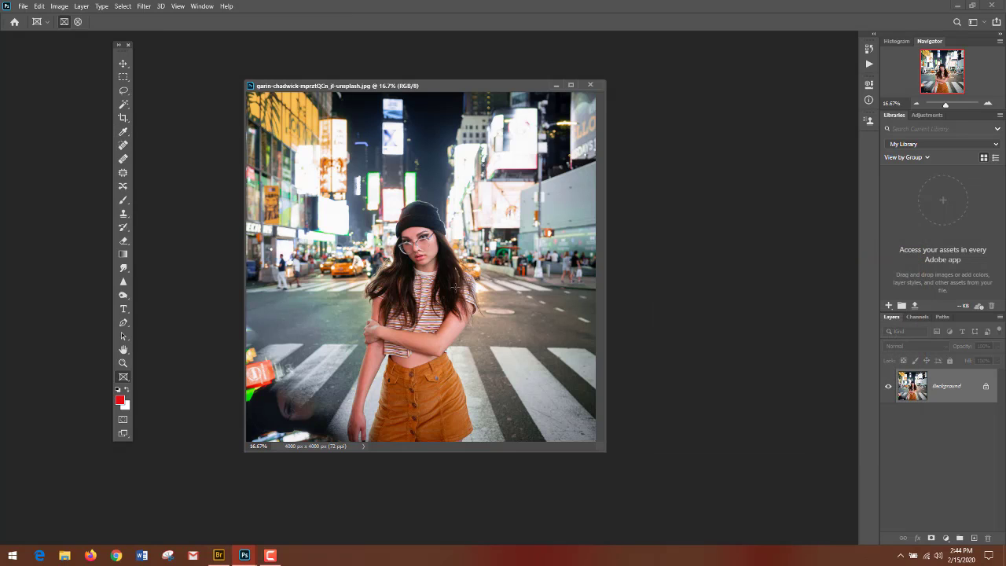
left_click(128, 393)
left_click(127, 392)
left_click(128, 392)
left_click(119, 391)
left_click(124, 434)
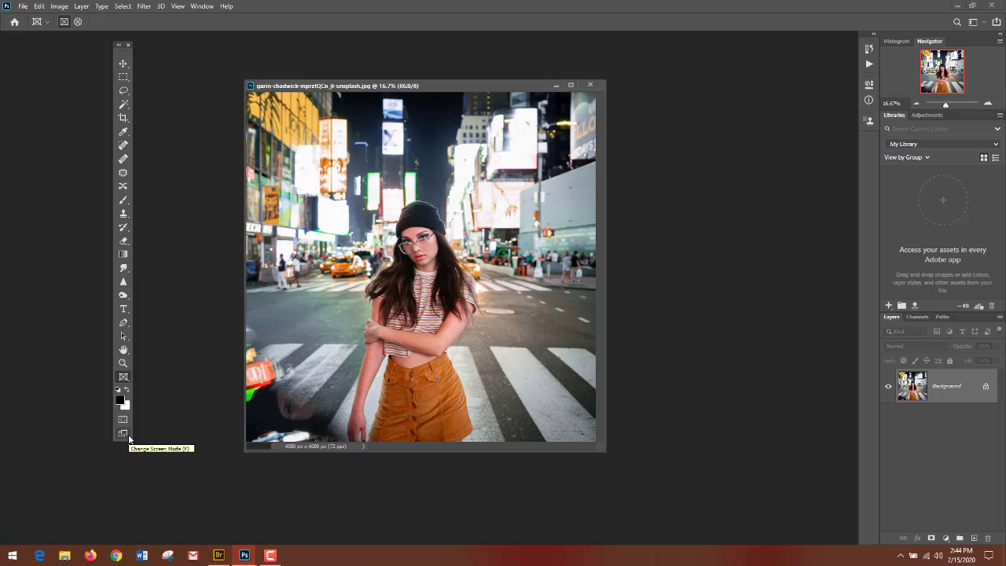
Step: Select the Move, Patch and Eraser tools in turn, ending on the Eyedropper tool
left_click(122, 64)
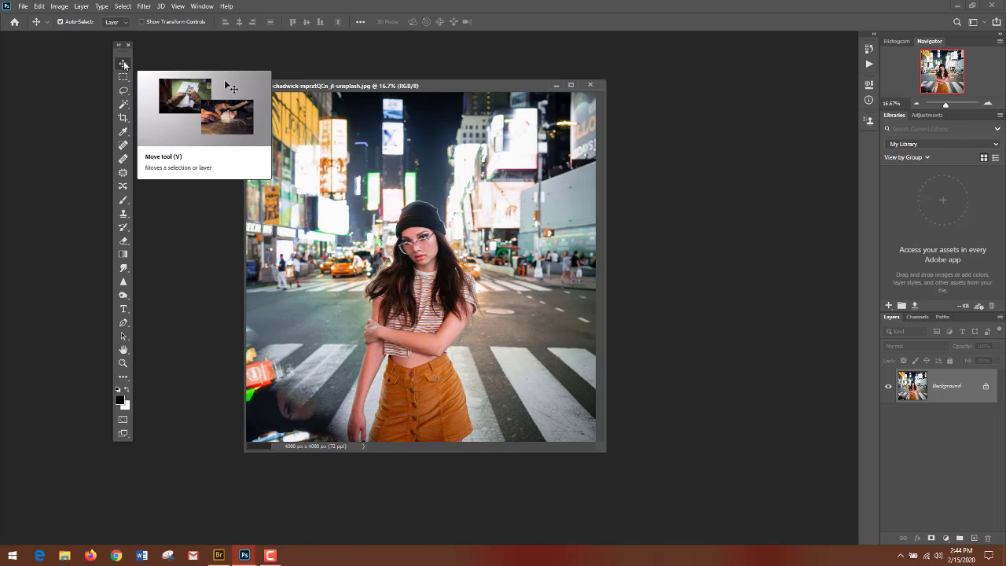
left_click(122, 173)
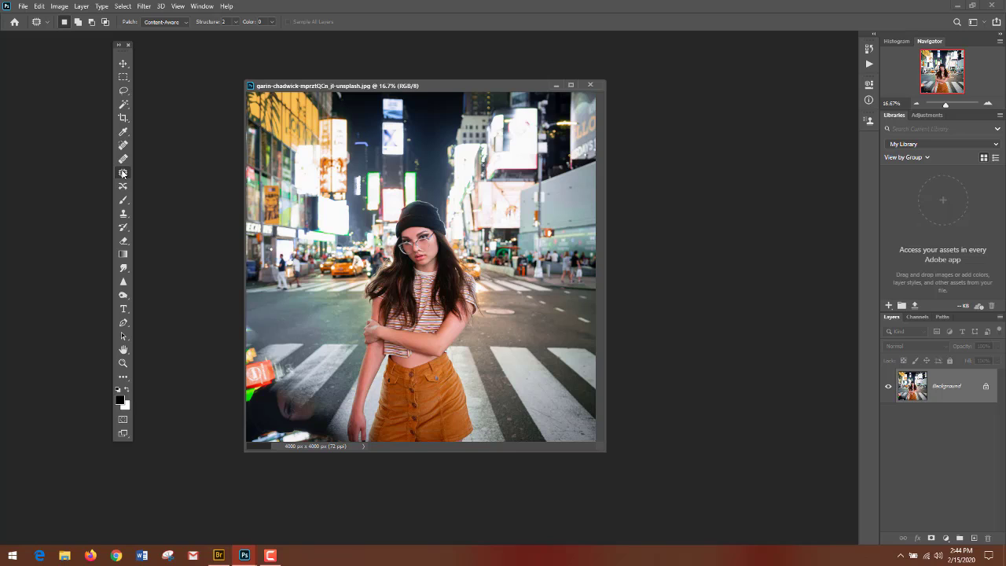
left_click(123, 242)
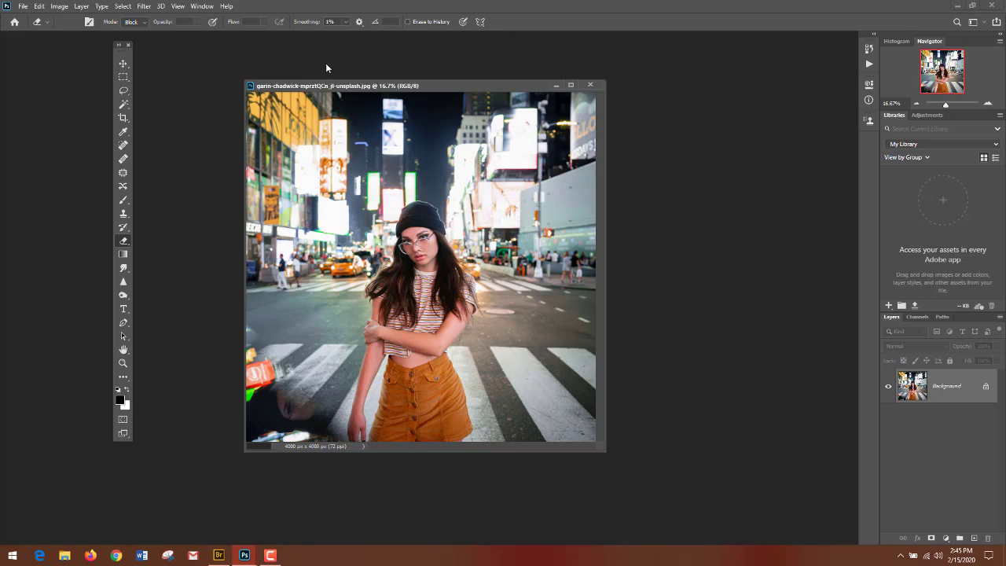
left_click(126, 136)
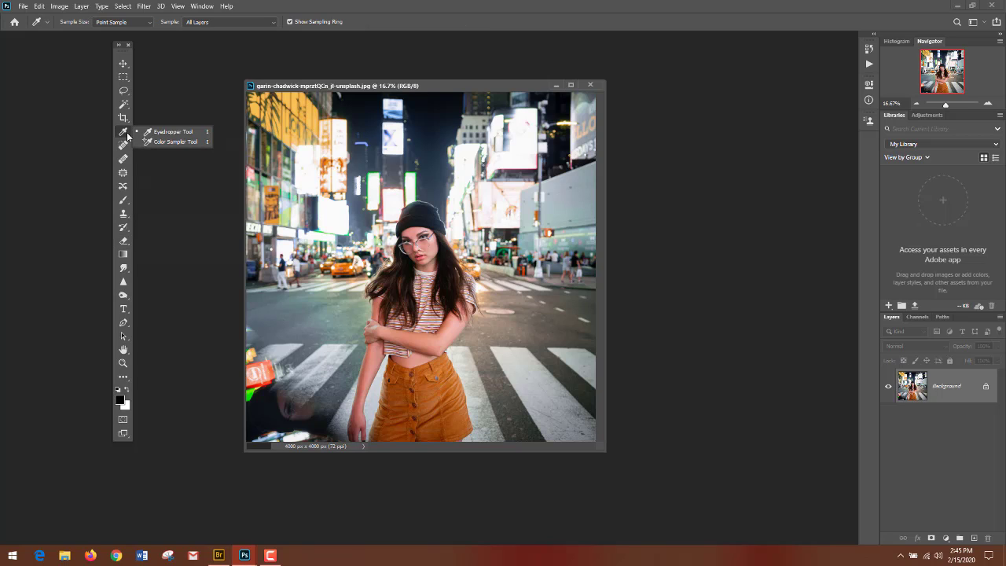
left_click(173, 59)
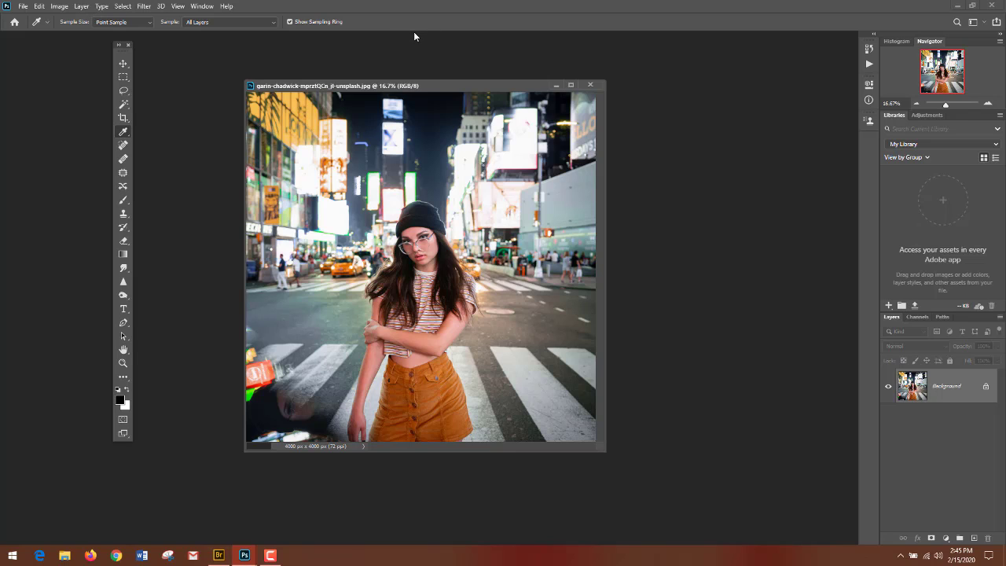
Step: Browse the Image, Filter and 3D menus, then set the view to View > 100%
left_click(58, 7)
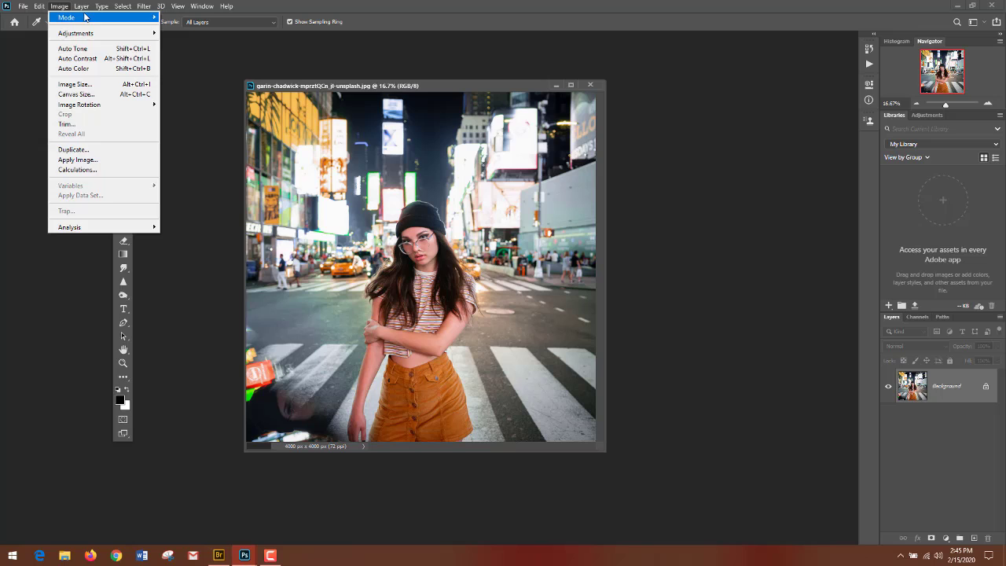
mouse_move(86, 8)
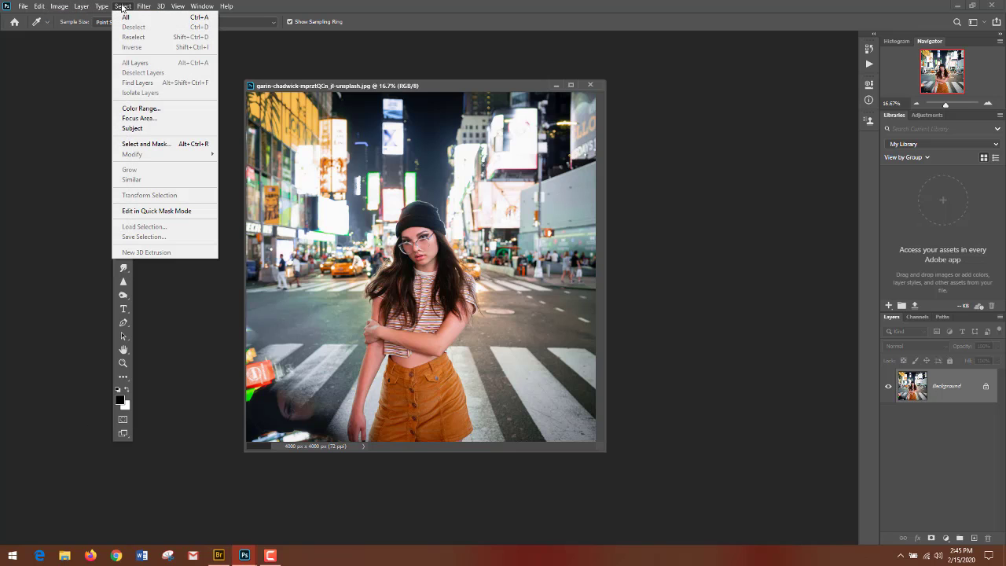
left_click(146, 8)
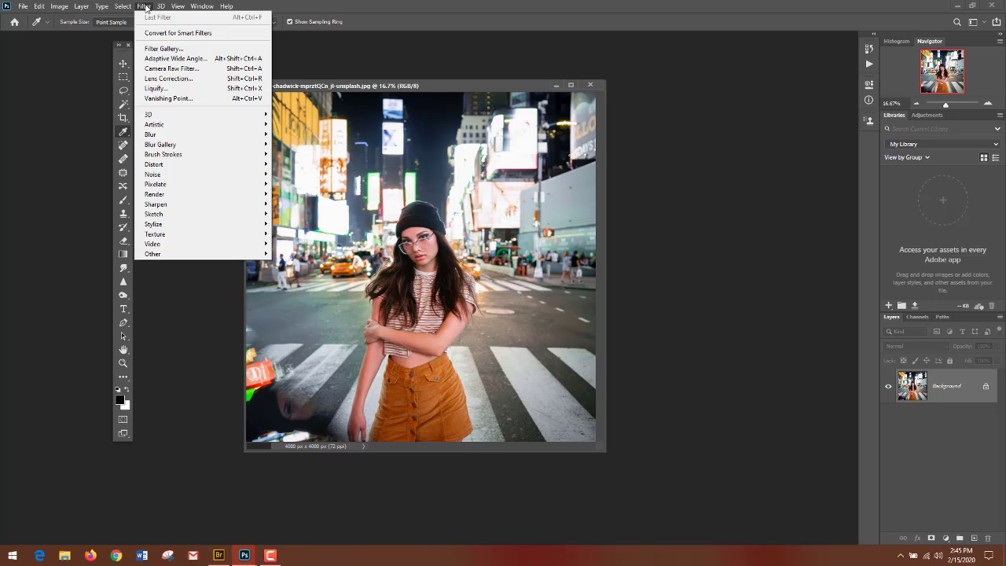
left_click(147, 9)
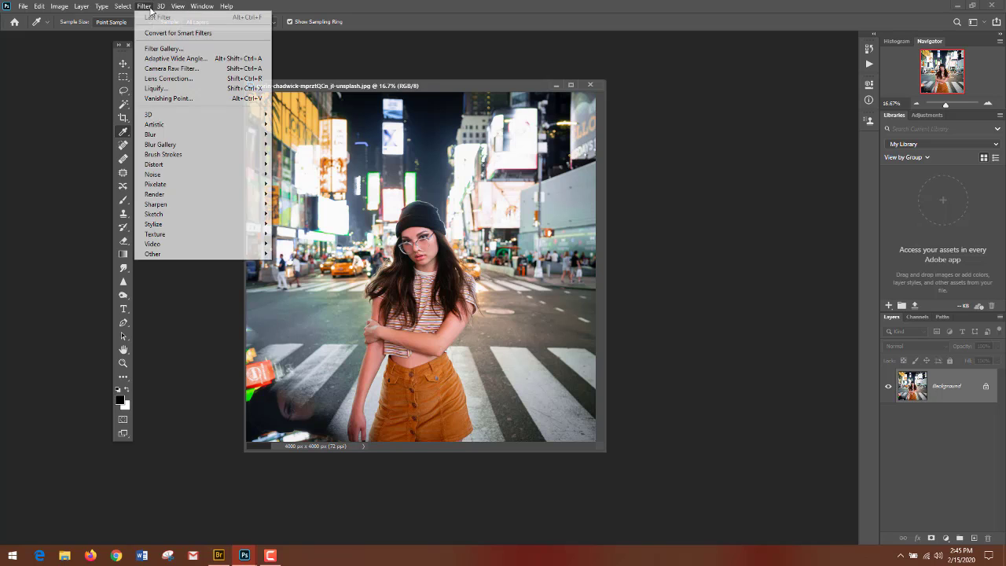
left_click(161, 8)
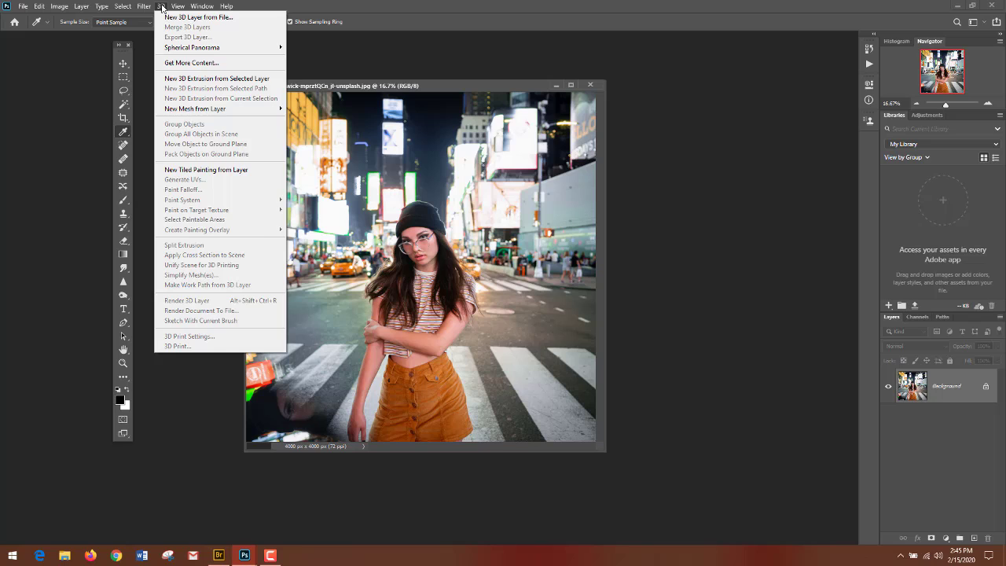
mouse_move(179, 7)
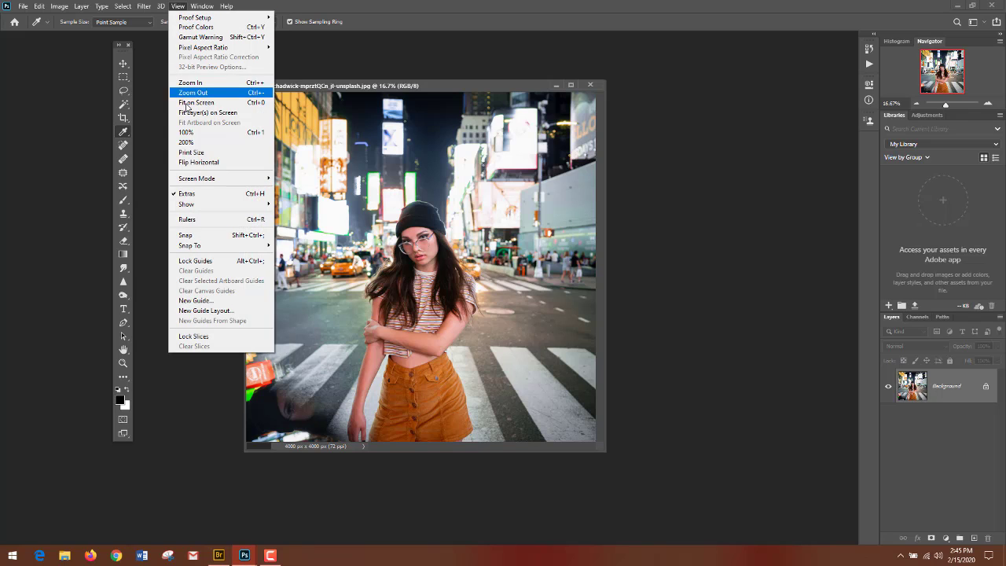
left_click(201, 135)
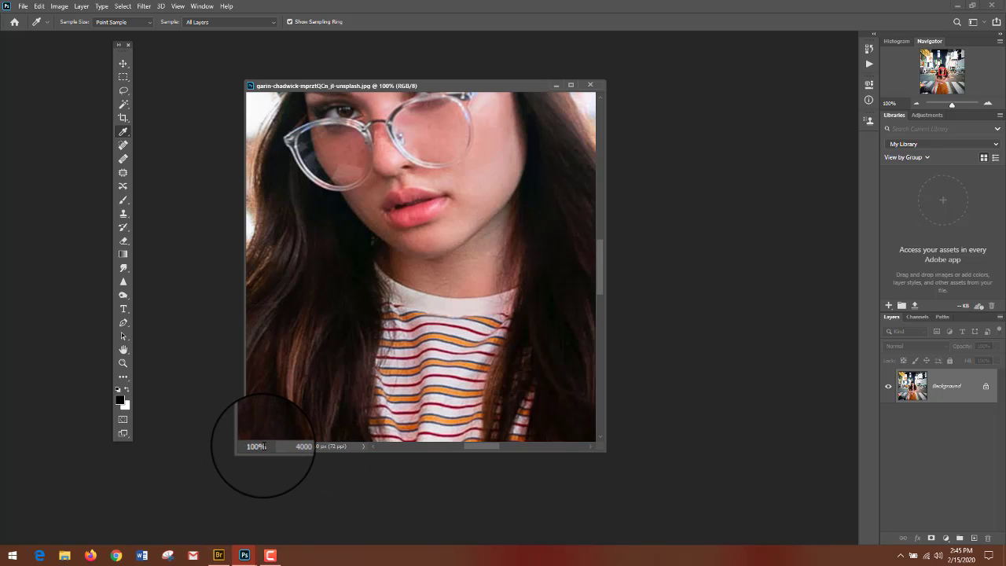
Step: Set the document zoom to 50% in the status bar zoom field
left_click(254, 445)
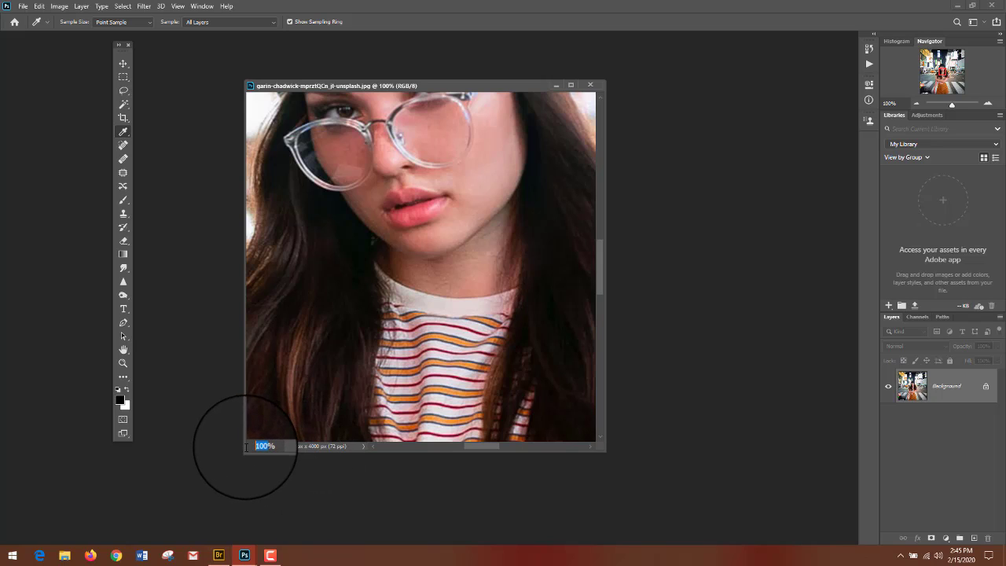
type("50")
left_click(244, 445)
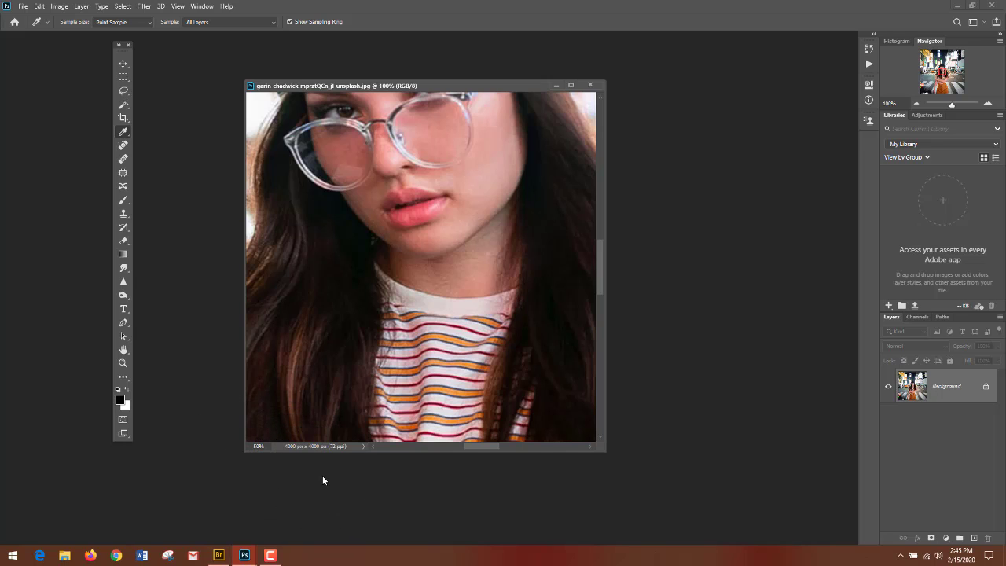
key("Return")
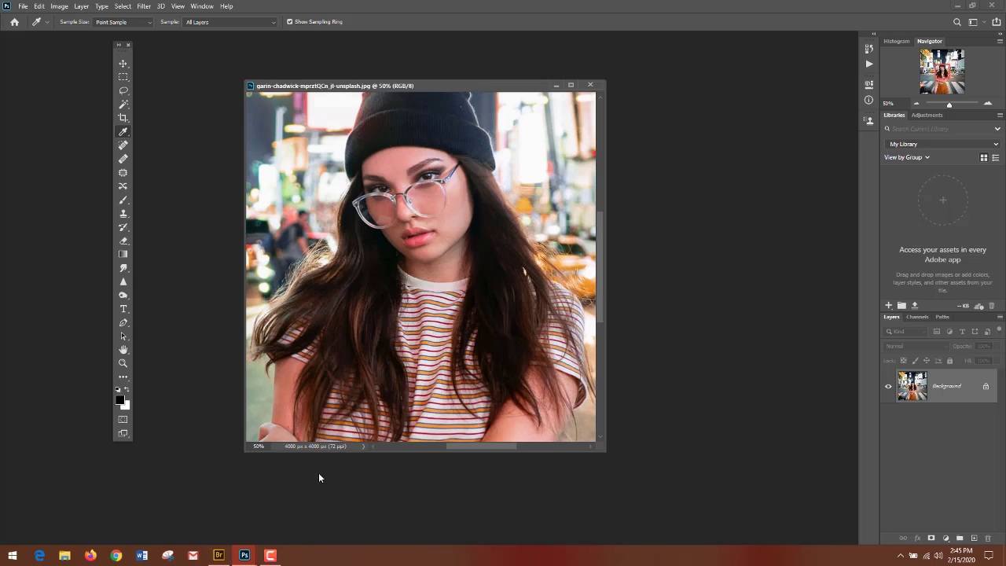
Step: Cycle the status readout through Document Sizes and Document Dimensions, ending on Current Tool
left_click(362, 446)
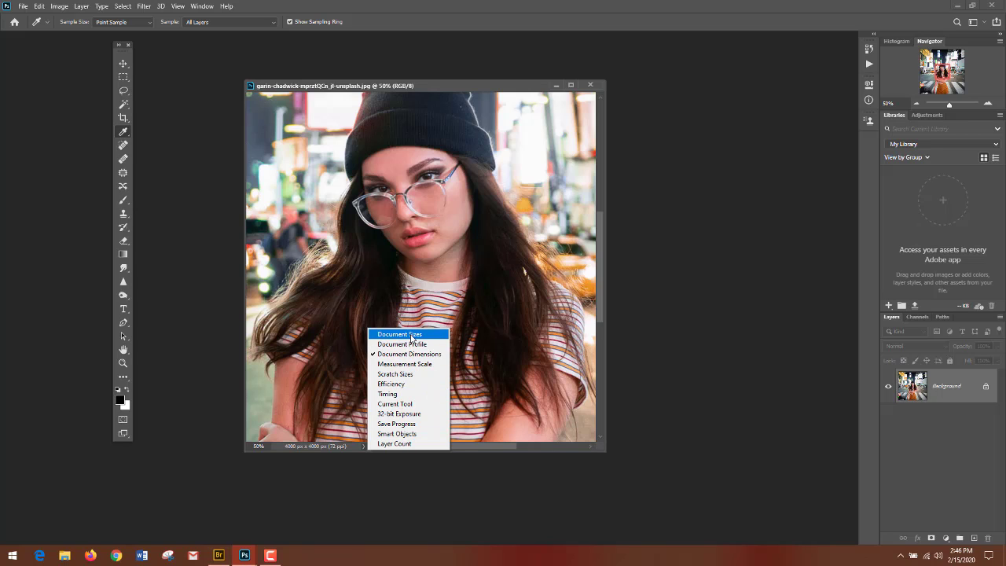
left_click(411, 336)
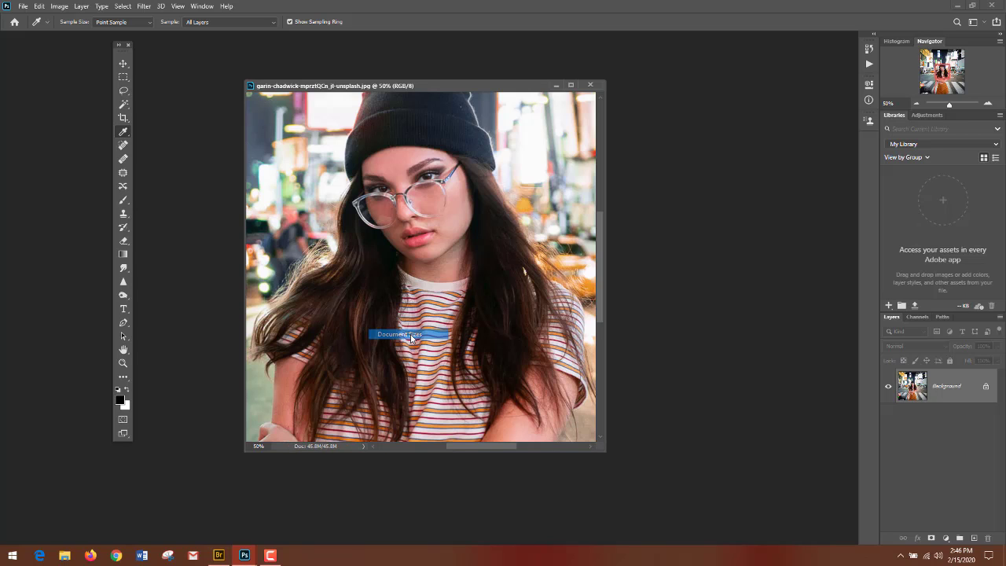
left_click(363, 446)
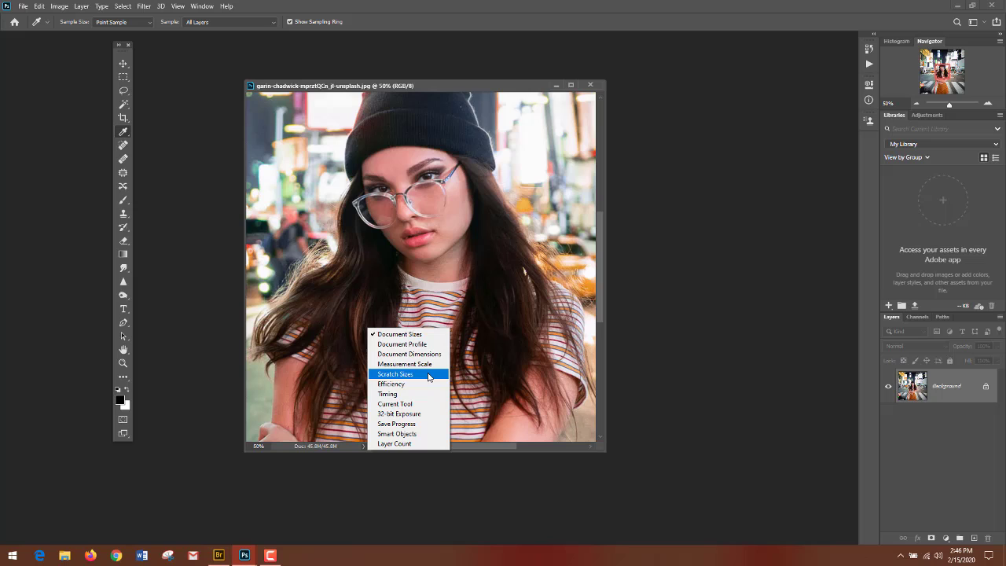
left_click(431, 354)
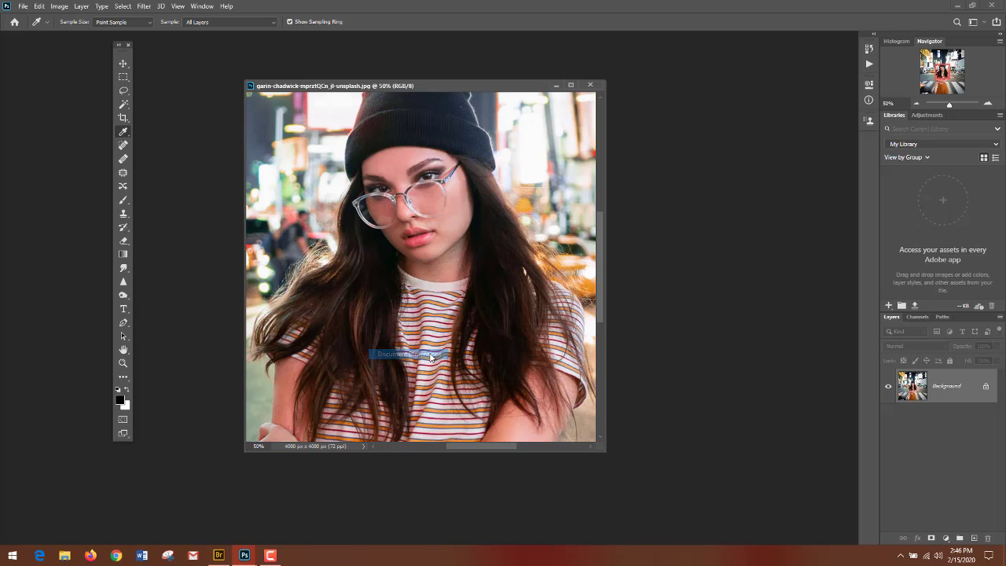
left_click(364, 446)
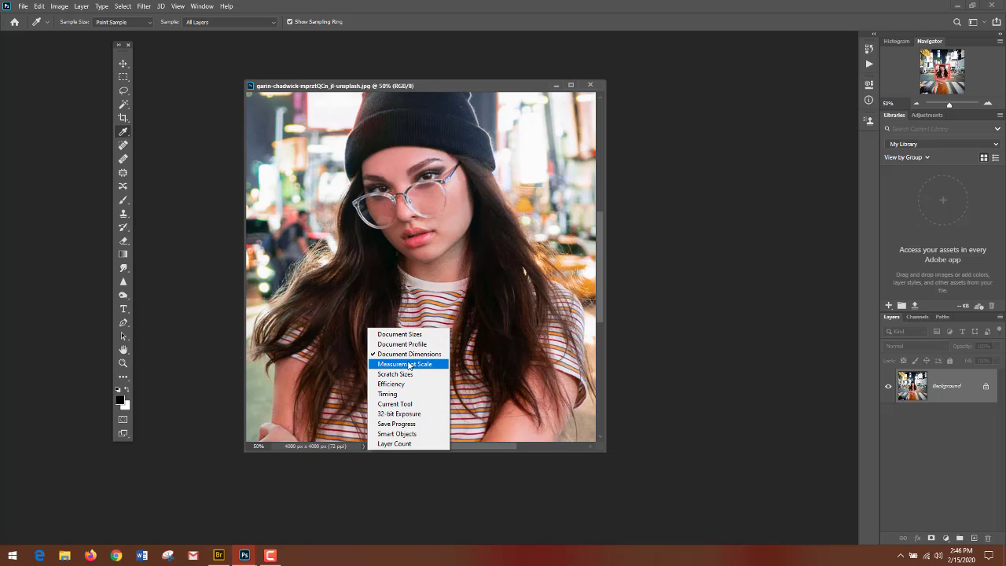
left_click(406, 404)
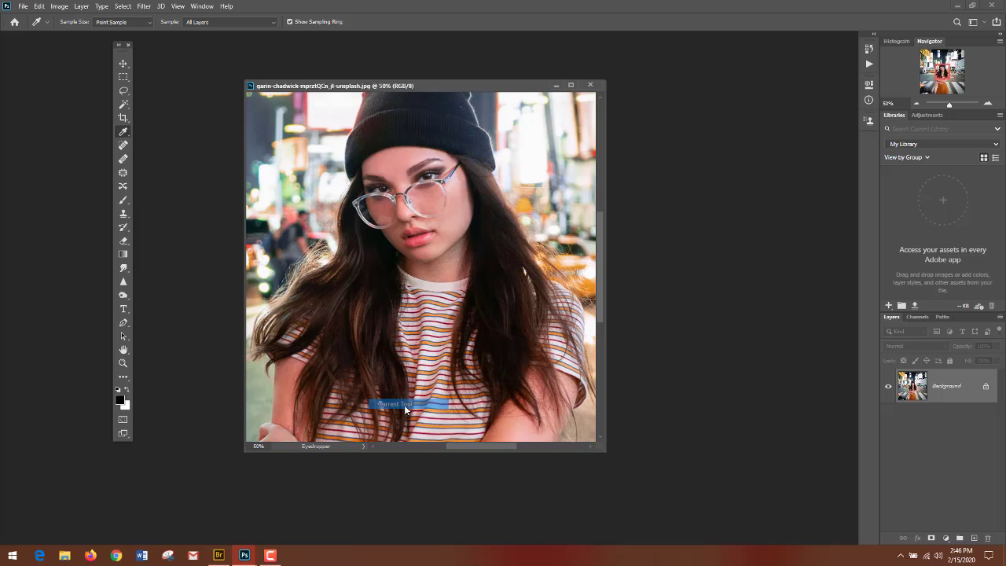
left_click(362, 446)
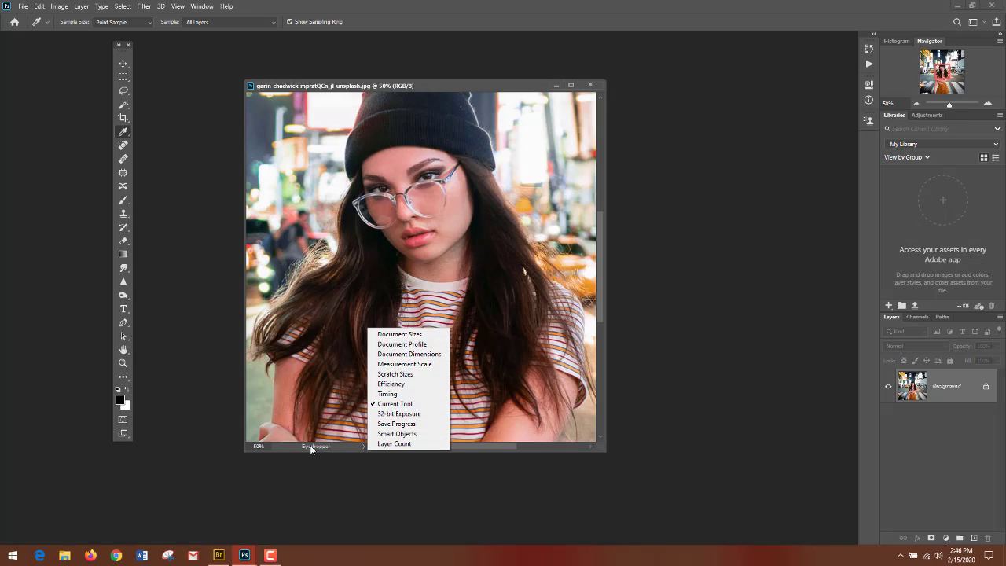
left_click(456, 493)
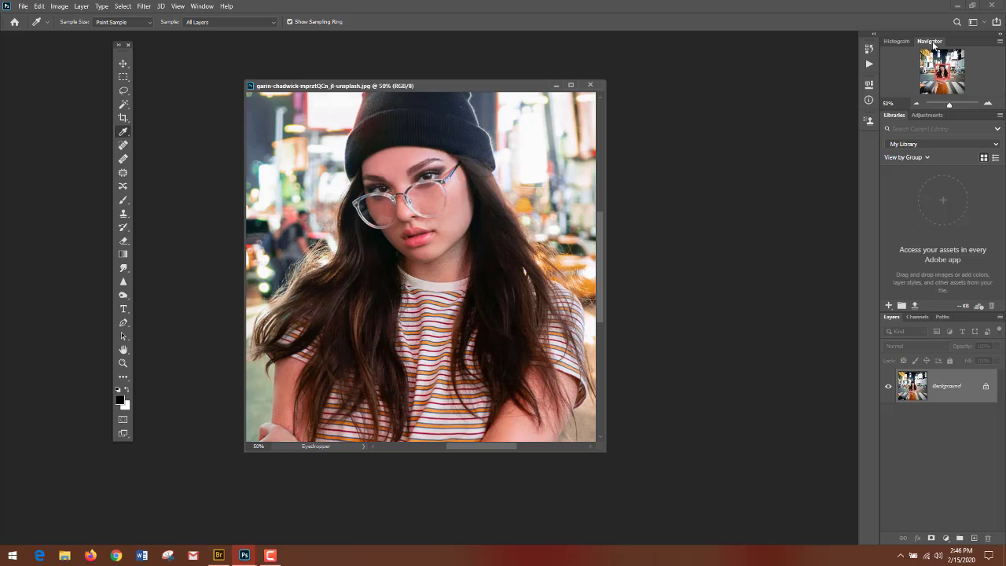
Step: Float the Navigator panel, zoom the photo with its slider, then switch to Histogram
left_click_drag(933, 45, 681, 62)
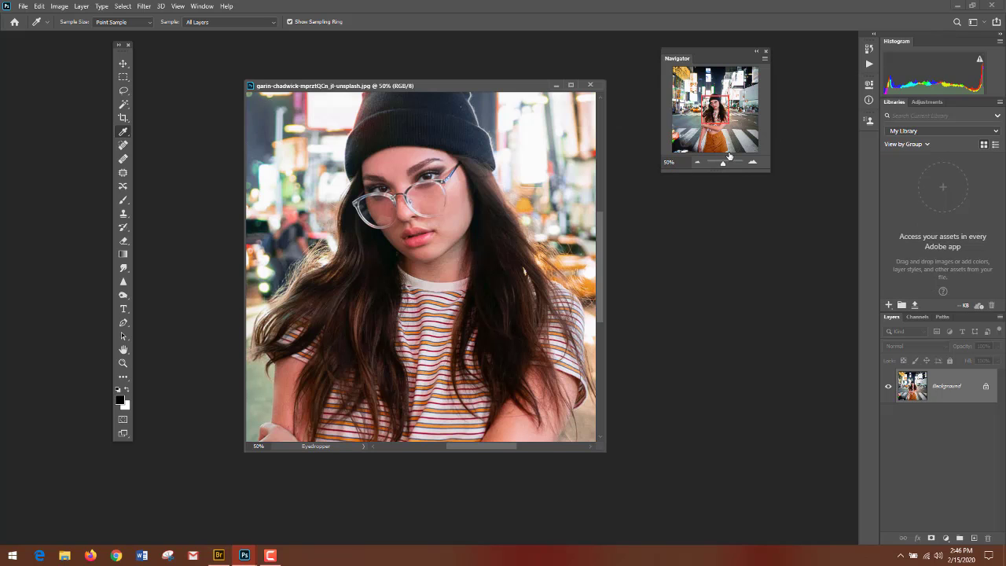
left_click_drag(723, 164, 722, 165)
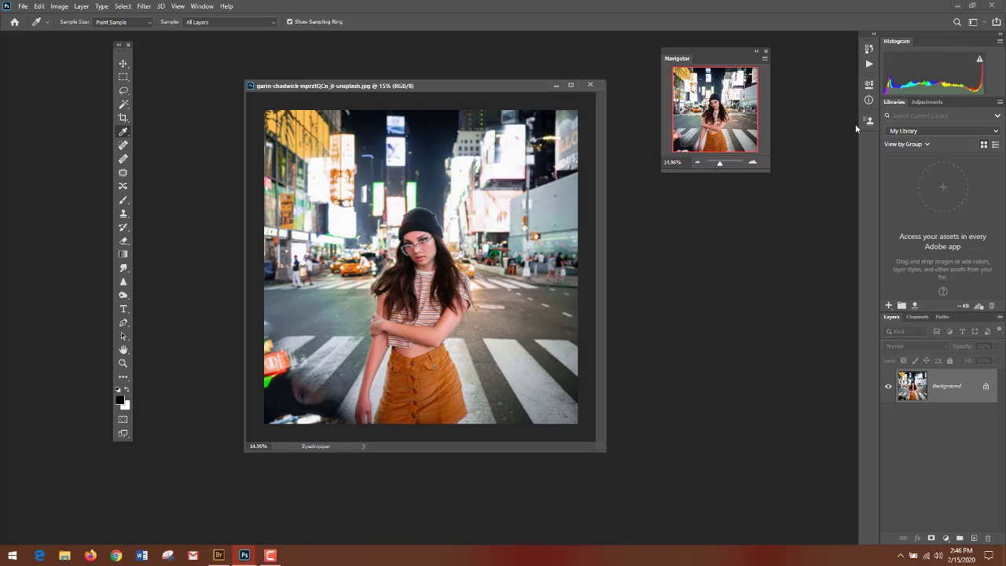
left_click_drag(682, 63, 915, 47)
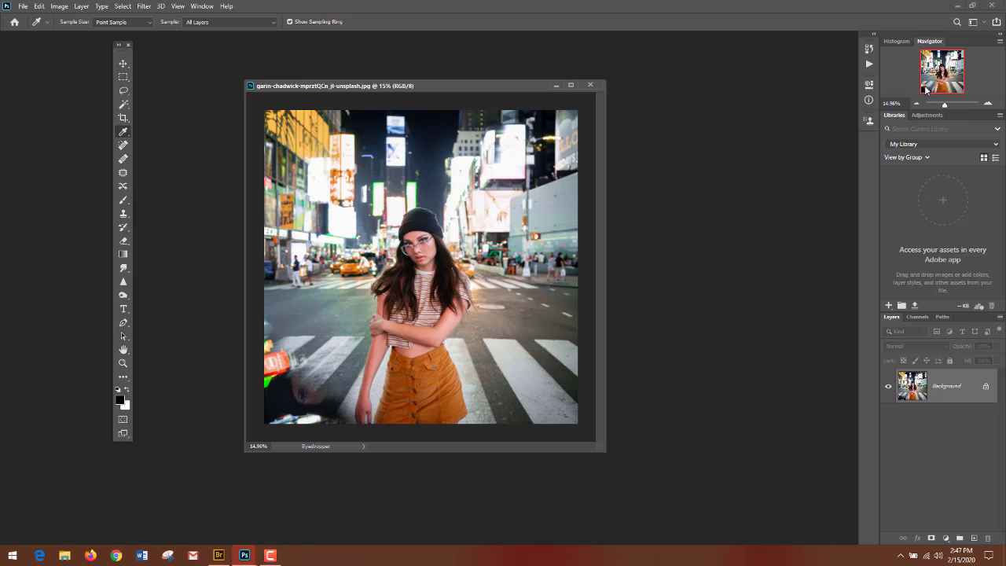
left_click(902, 42)
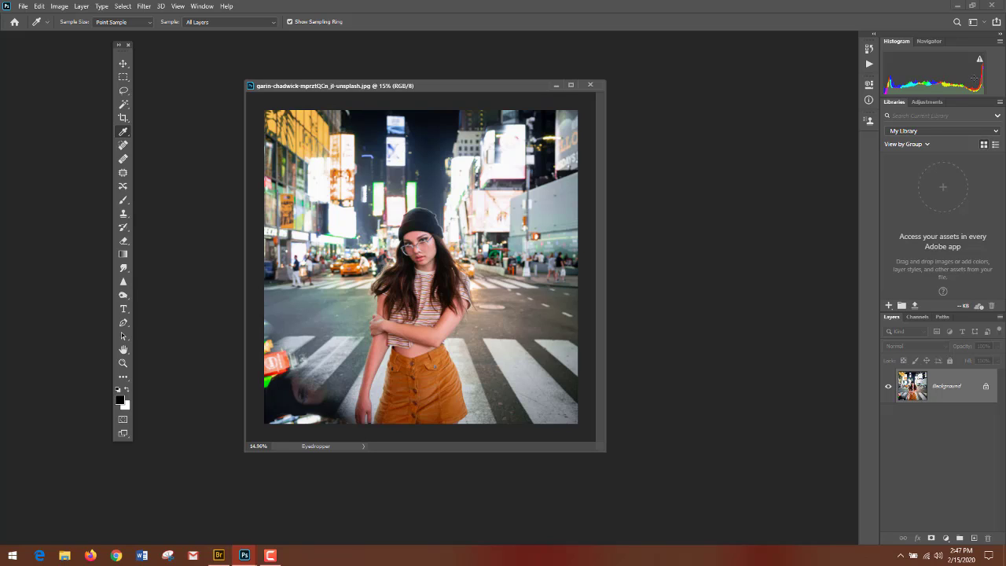
Step: Open happiness-sign.jpg from Adobe Bridge into Photoshop
left_click(219, 556)
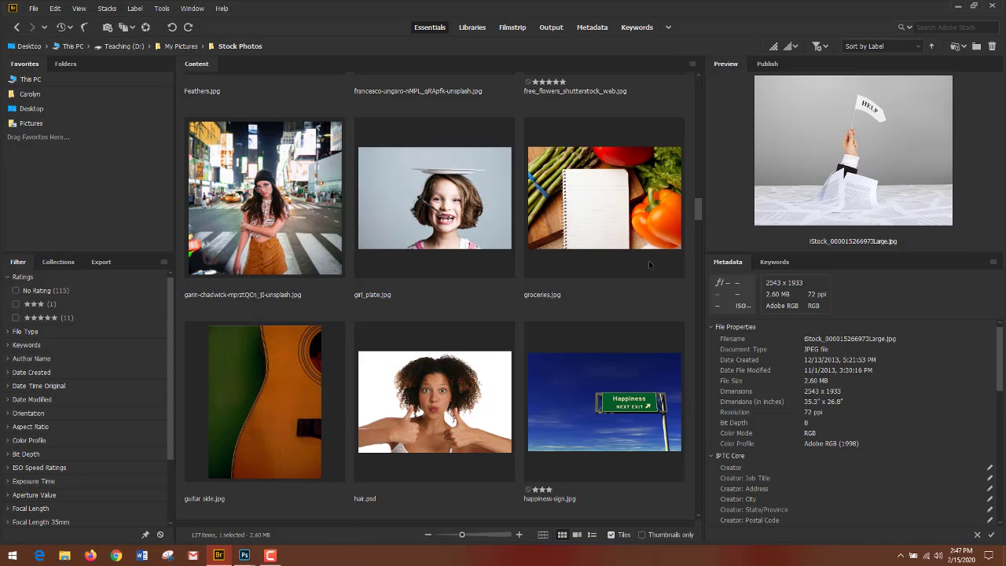
left_click(630, 416)
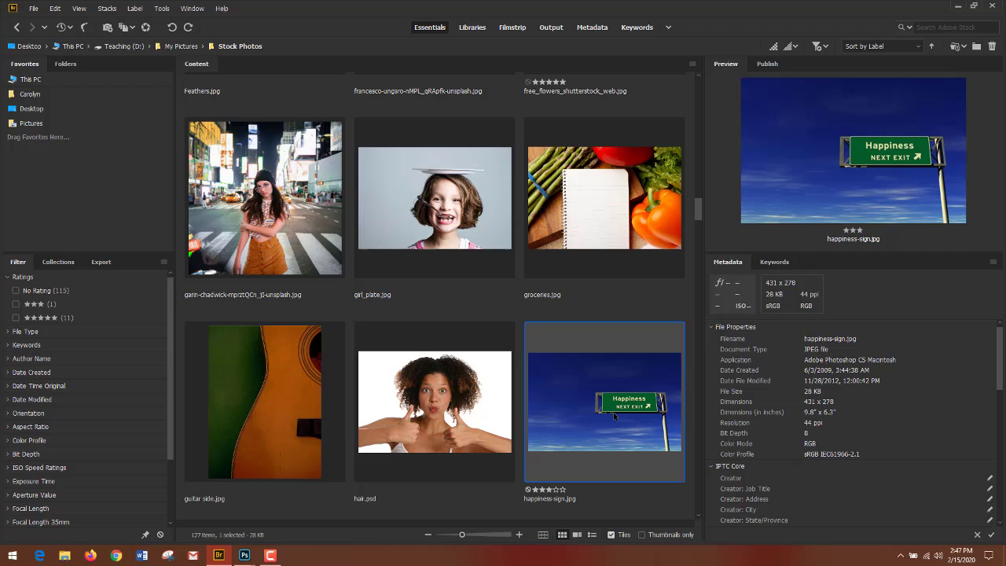
double_click(613, 412)
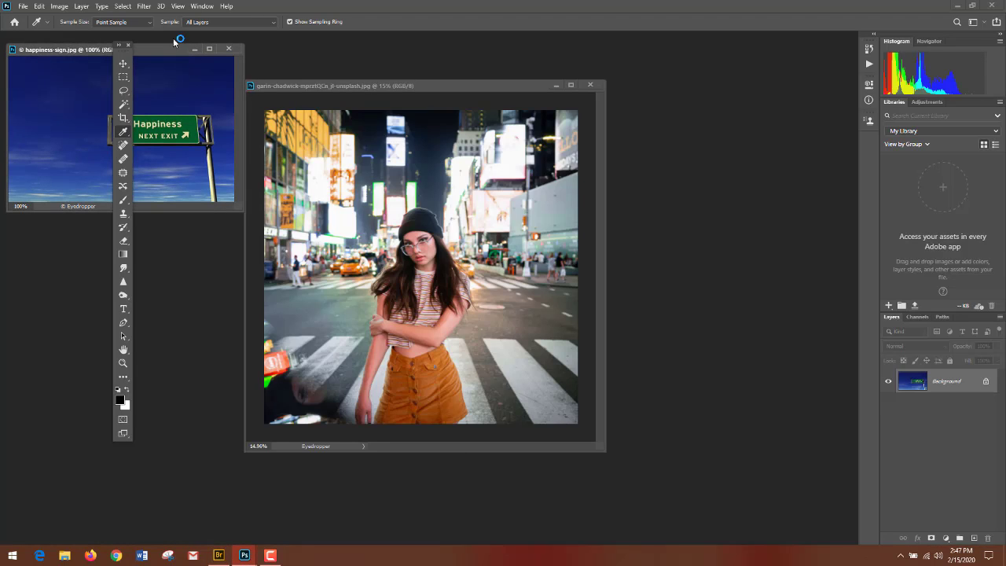
Step: Move the happiness-sign window right and set its status readout to Document Sizes
left_click_drag(162, 52, 737, 122)
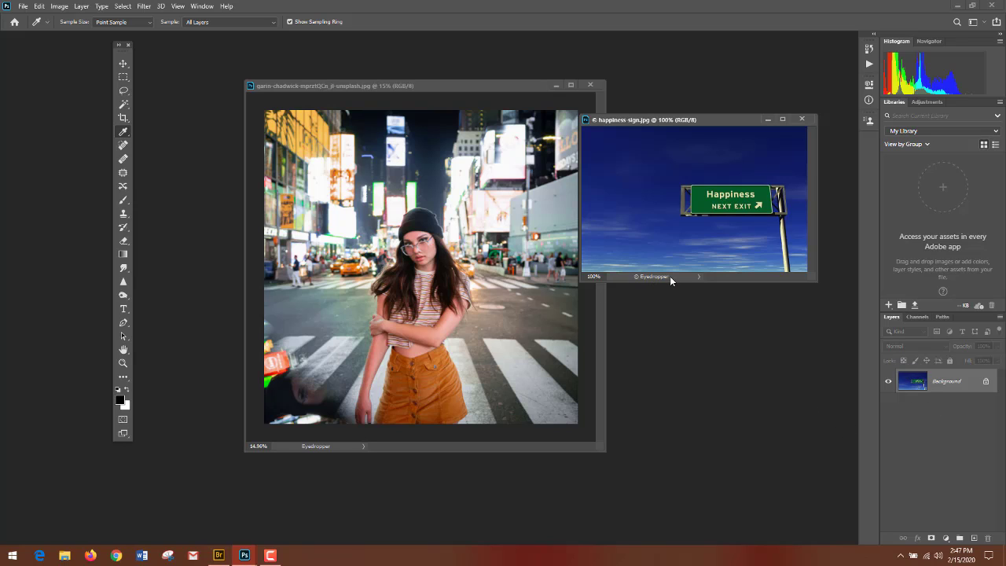
left_click(698, 276)
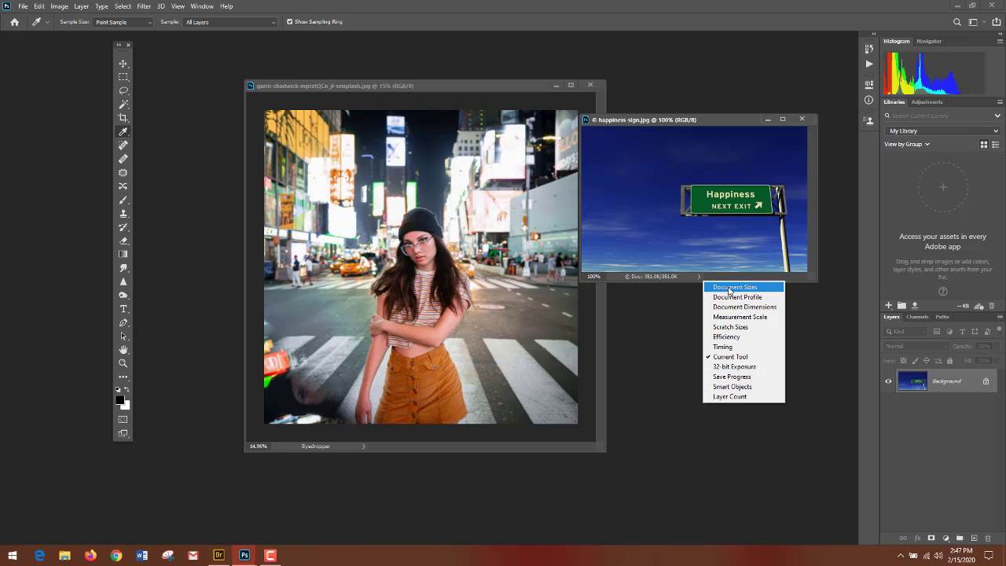
left_click(728, 288)
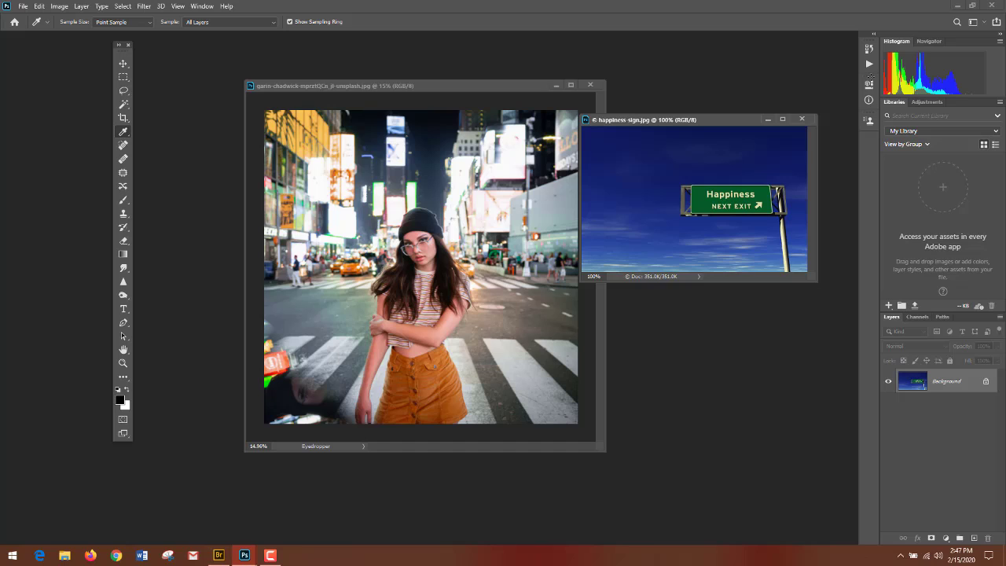
Step: Activate the street photo window and drag it left beside happiness-sign.jpg
left_click(426, 86)
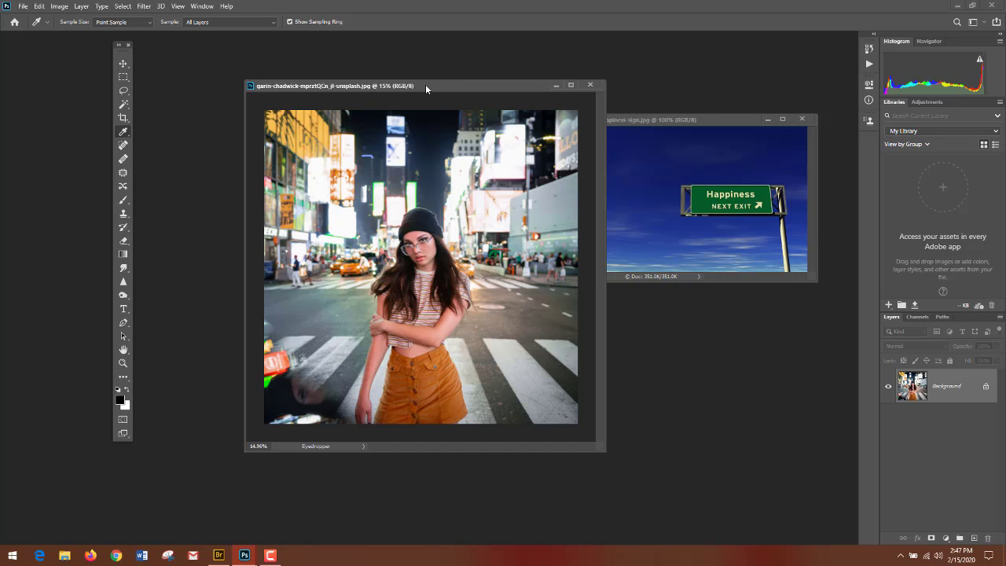
left_click_drag(458, 86, 397, 83)
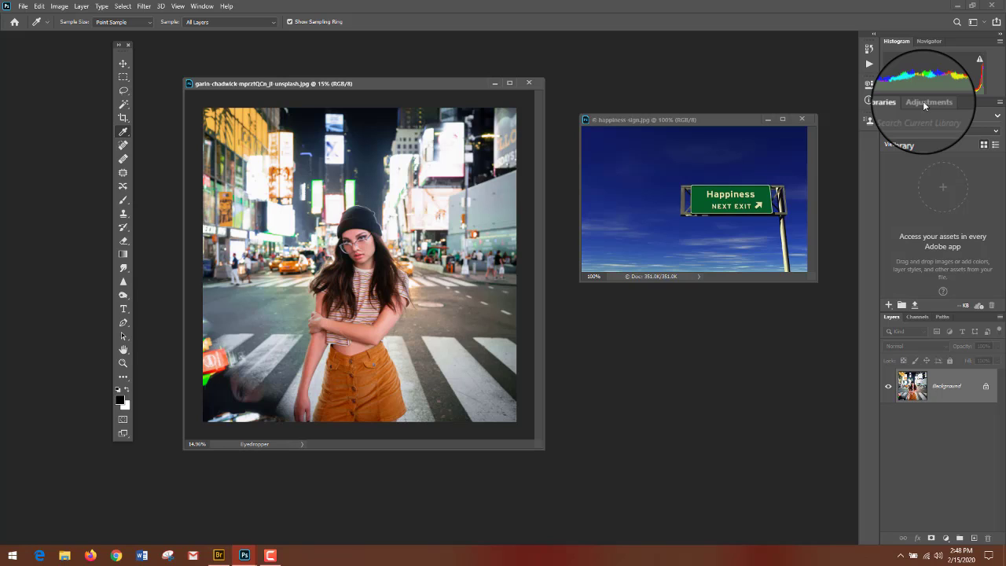
Step: Switch the right dock from the Libraries panel to the Adjustments panel
left_click(924, 105)
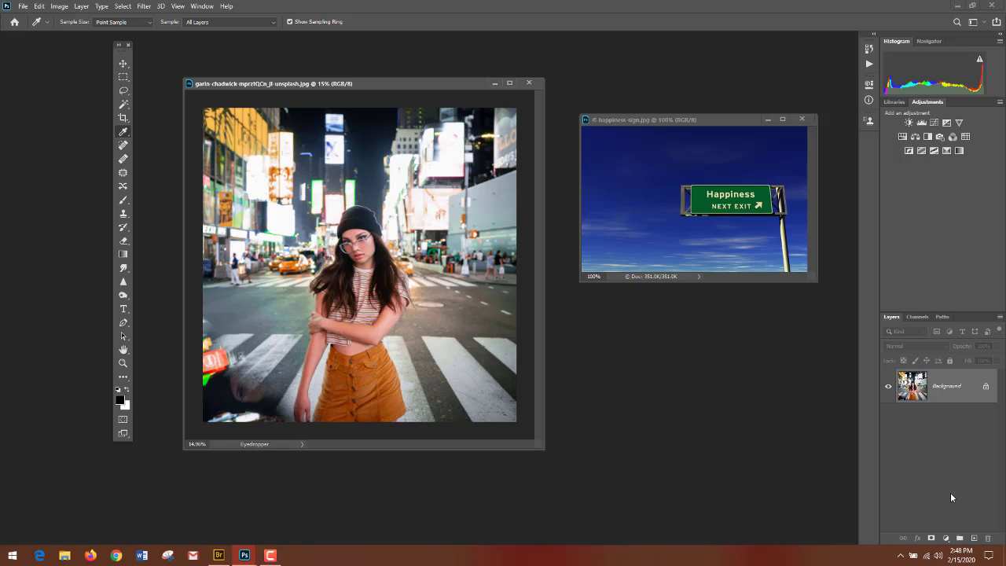
Step: Duplicate the photo as Layer 1 and marquee-select a rectangle around the woman's head and torso
key("ctrl+j")
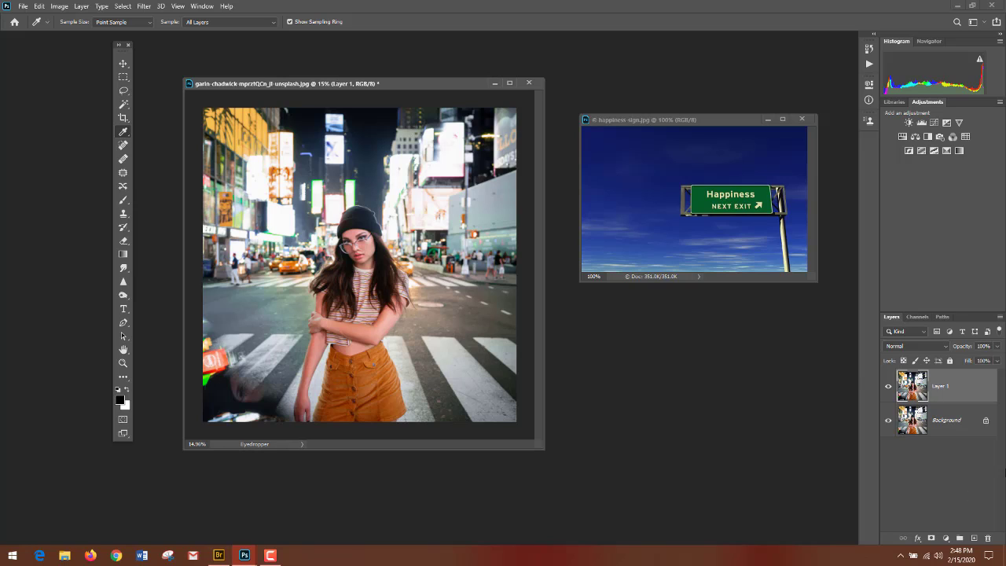
left_click(124, 78)
left_click_drag(323, 180, 422, 342)
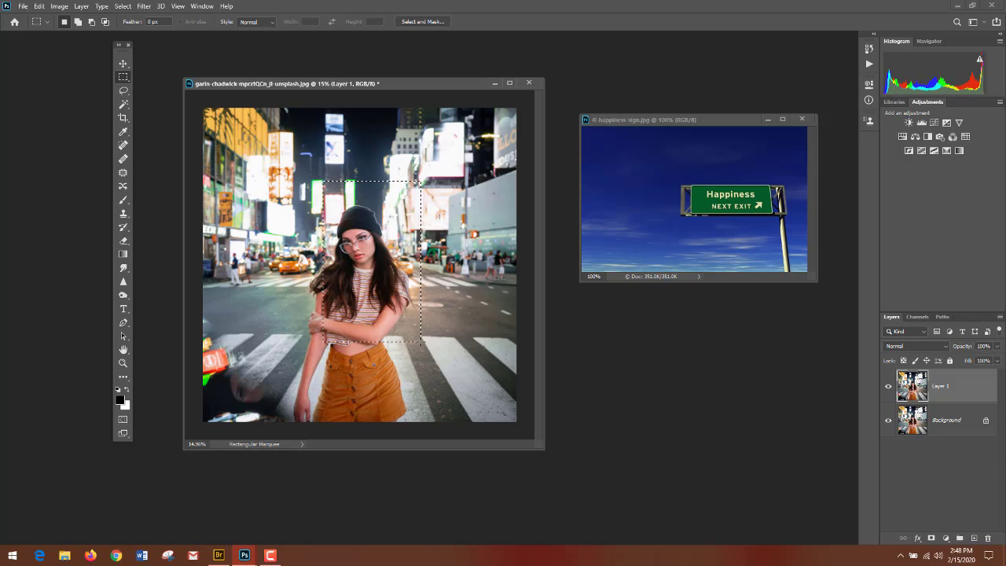
Step: Copy the selection onto Layer 2, then look at the Channels and Paths panels
key("ctrl+j")
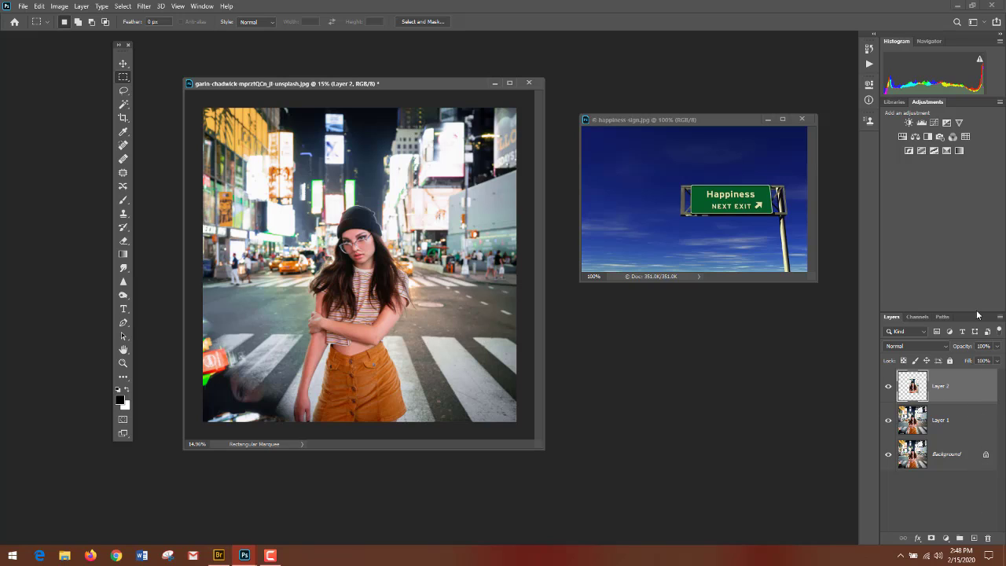
left_click(918, 316)
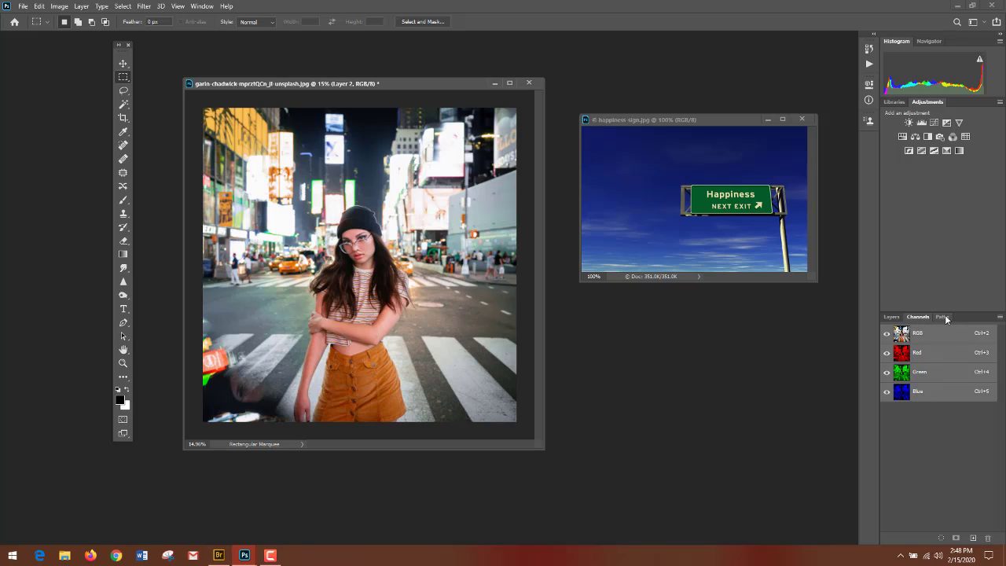
left_click(943, 317)
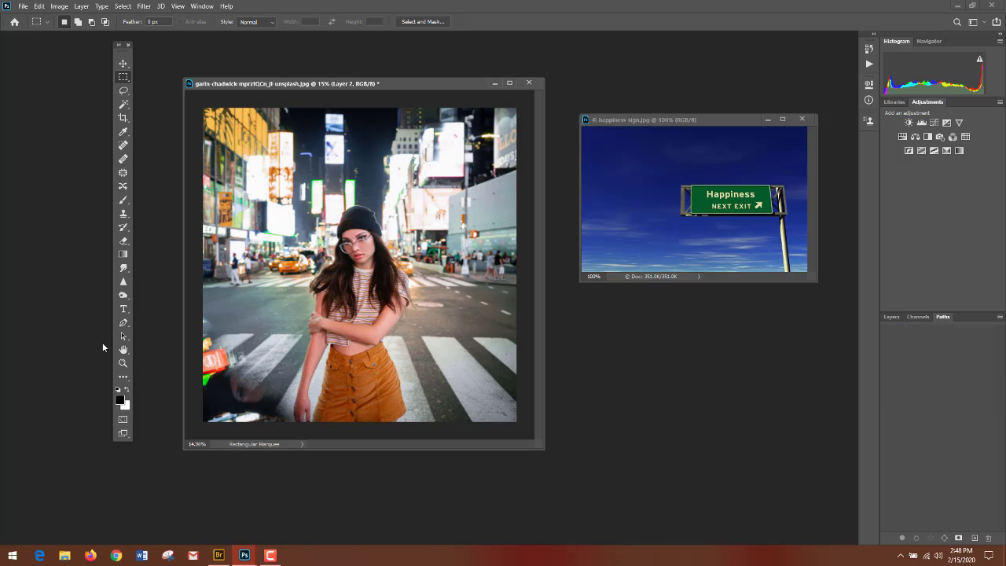
Step: Return to Layers, widen the panel strip to show panel names, and close happiness-sign.jpg
left_click(891, 317)
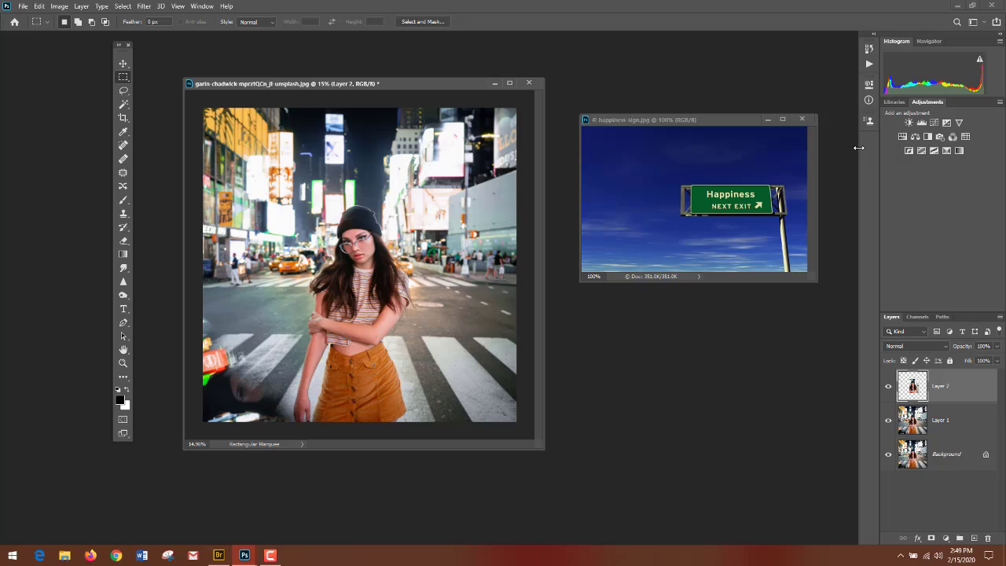
left_click_drag(858, 148, 816, 149)
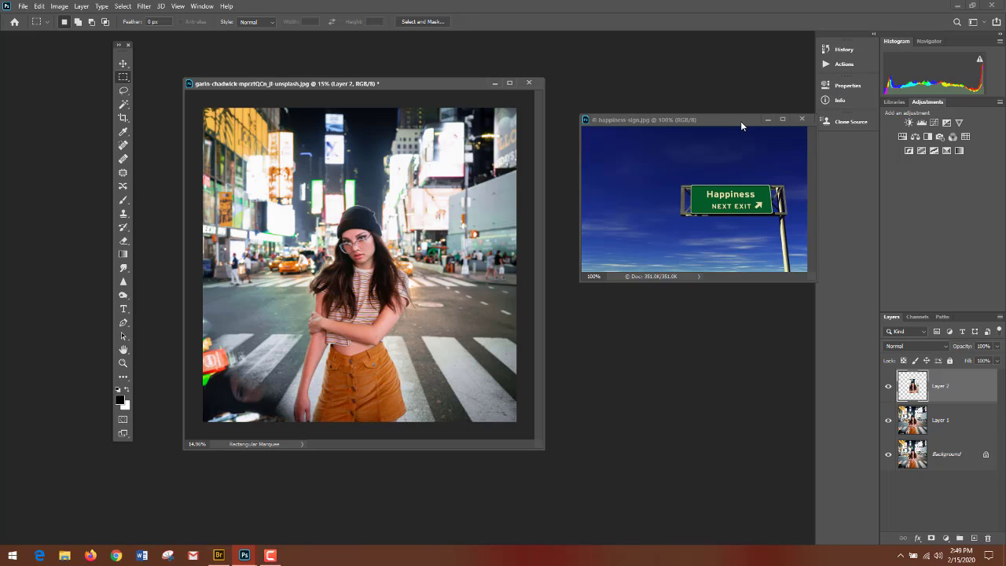
left_click_drag(713, 116, 669, 123)
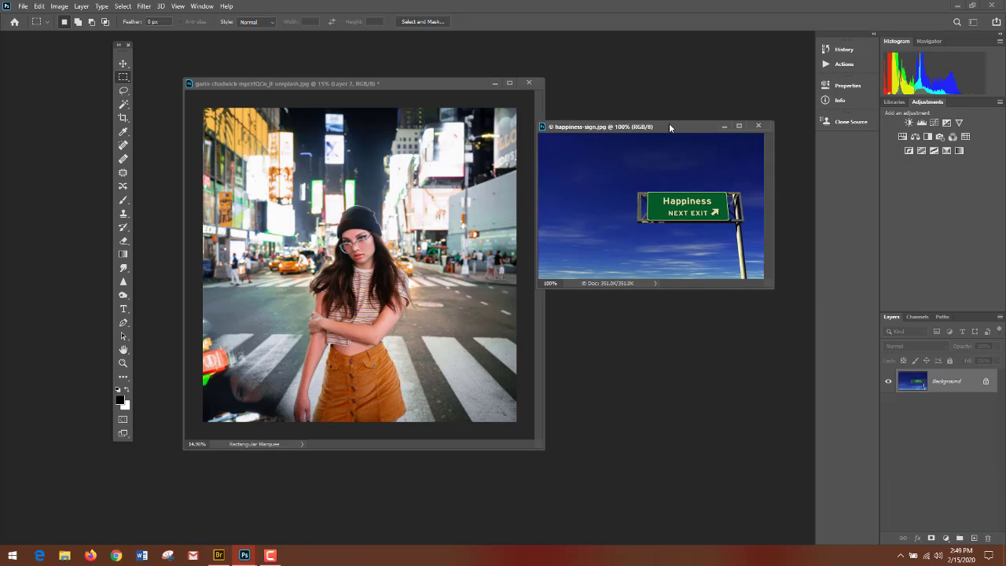
left_click(760, 124)
left_click_drag(817, 151, 709, 155)
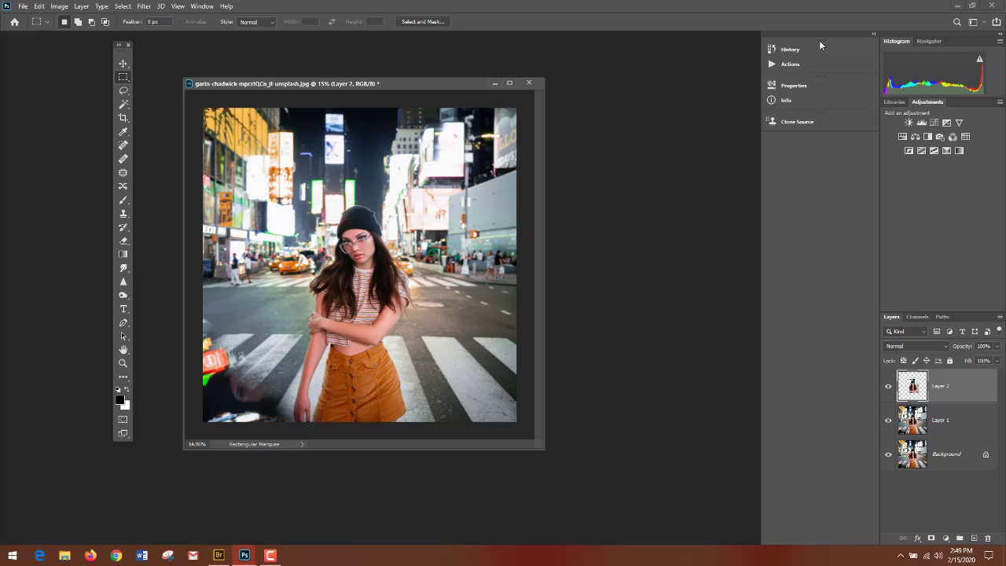
Step: Look through the History panel, the Actions list, then back to History states
left_click(789, 49)
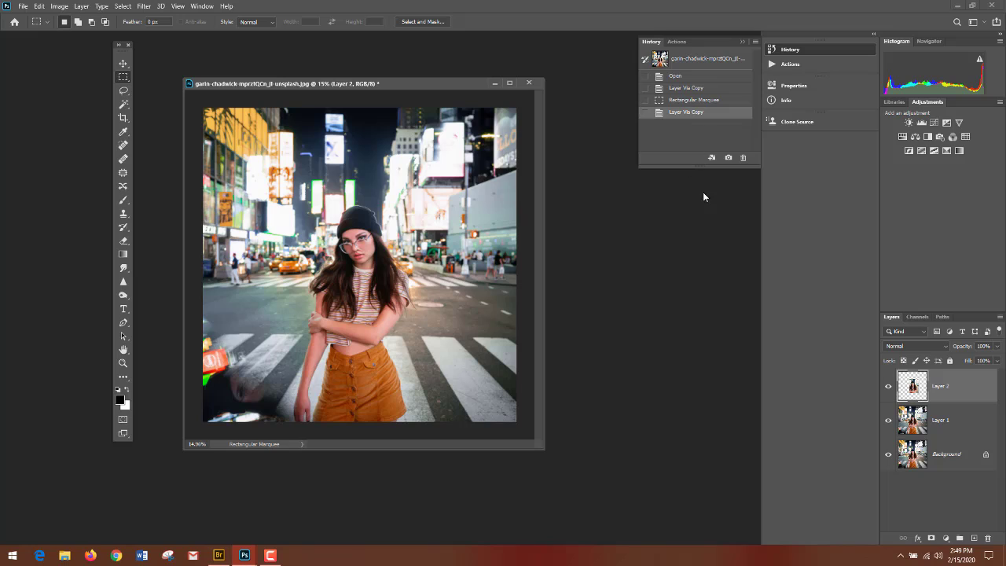
left_click(678, 41)
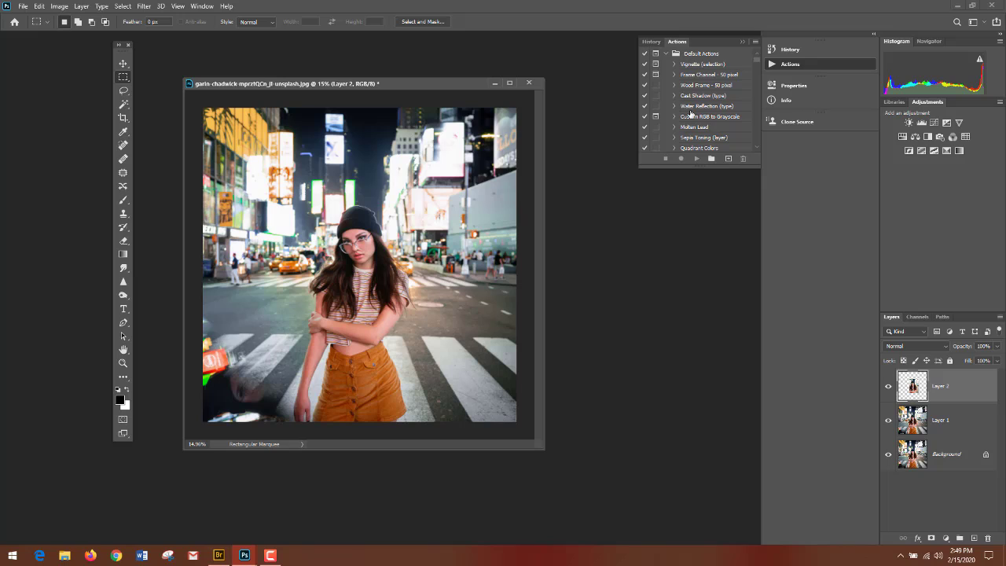
left_click(651, 43)
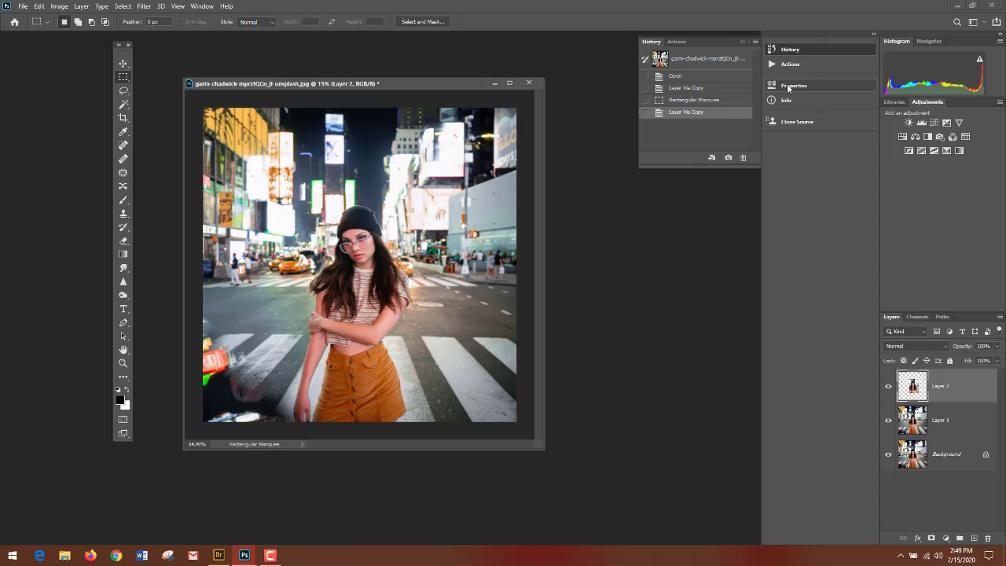
Step: With Layer 1 active, view Properties, Info and Clone Source, then collapse Clone Source
left_click(790, 86)
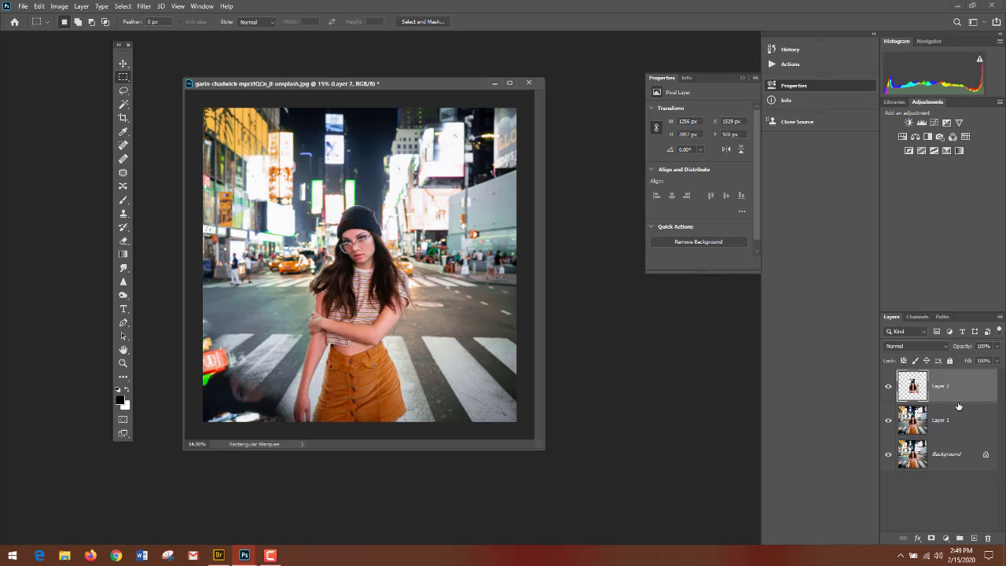
left_click(955, 422)
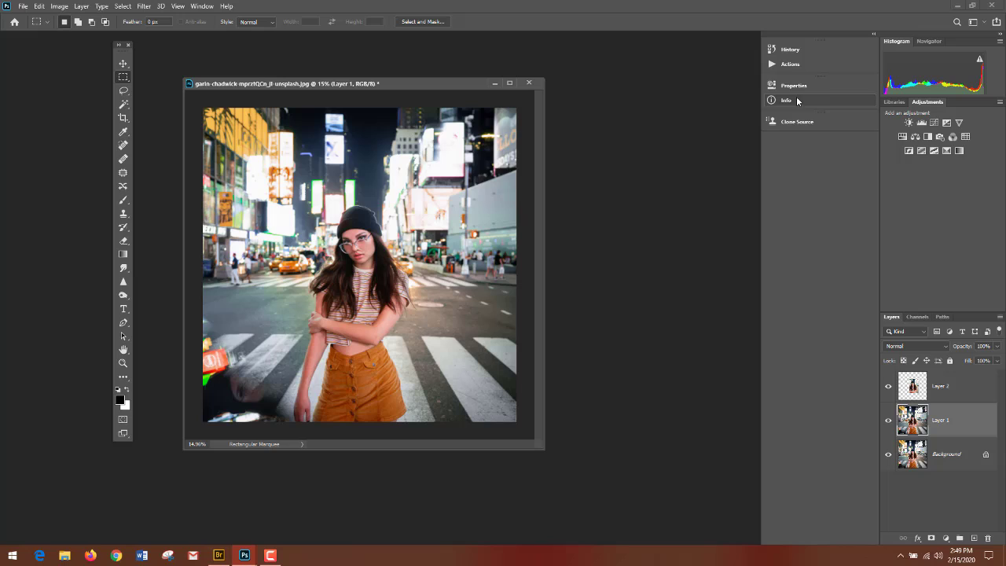
left_click(792, 86)
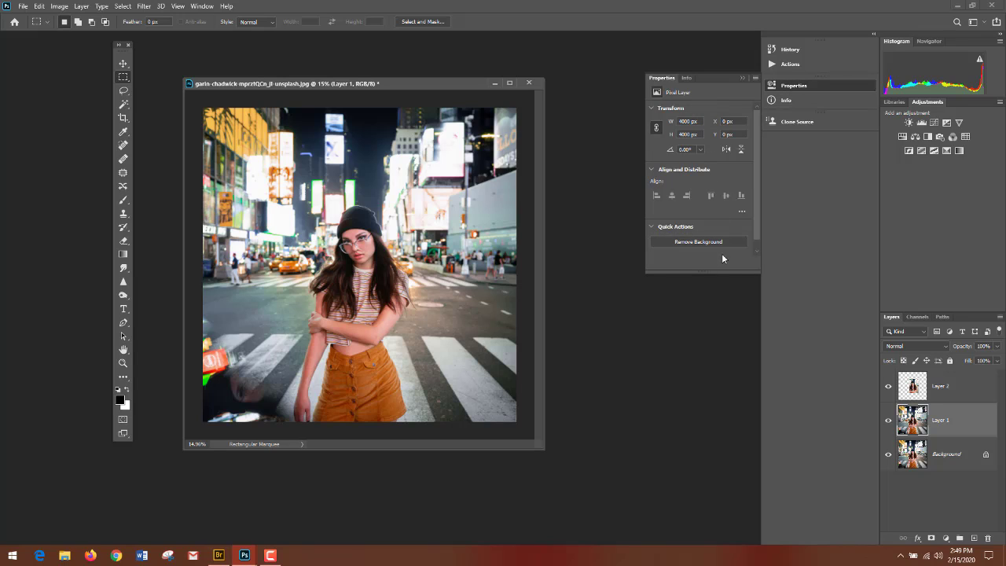
left_click(787, 101)
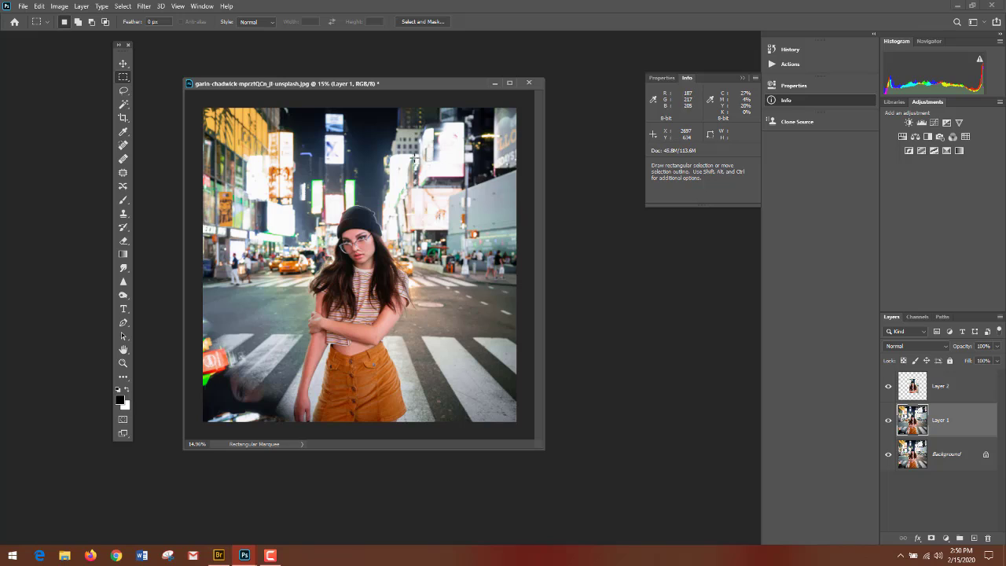
left_click(791, 123)
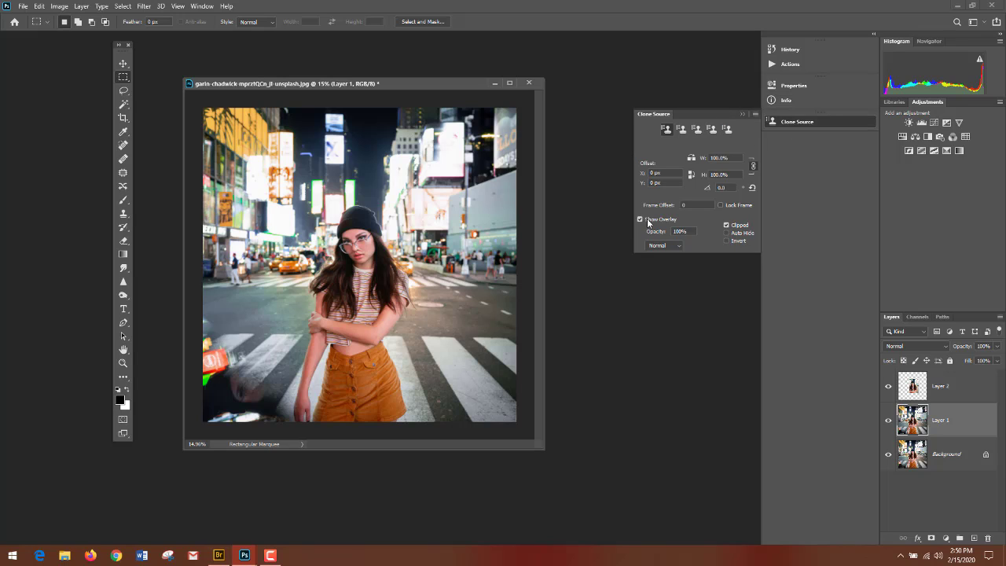
left_click(742, 114)
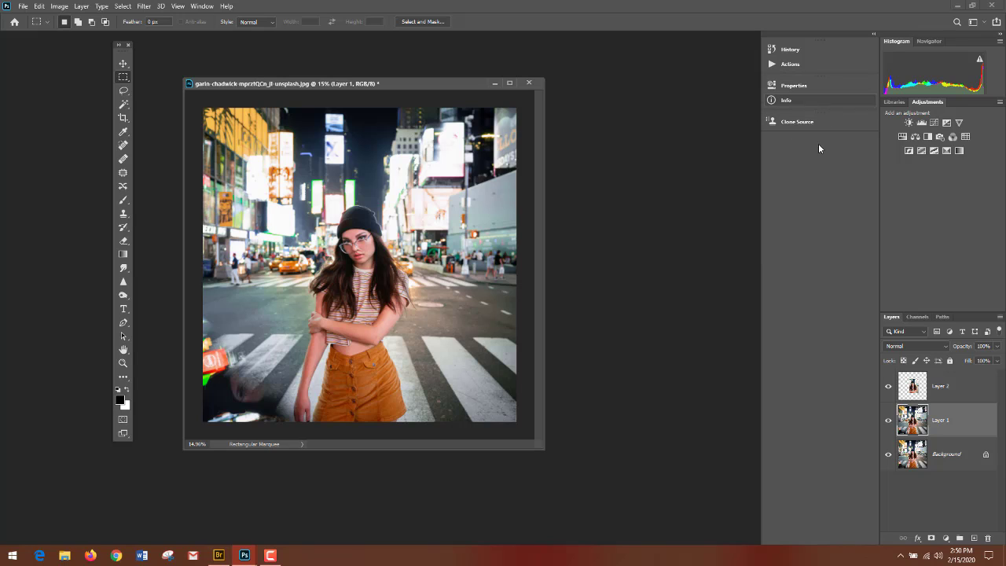
Step: Add the Swatches panel from the Window menu and collapse the Color/Swatches group
left_click(192, 7)
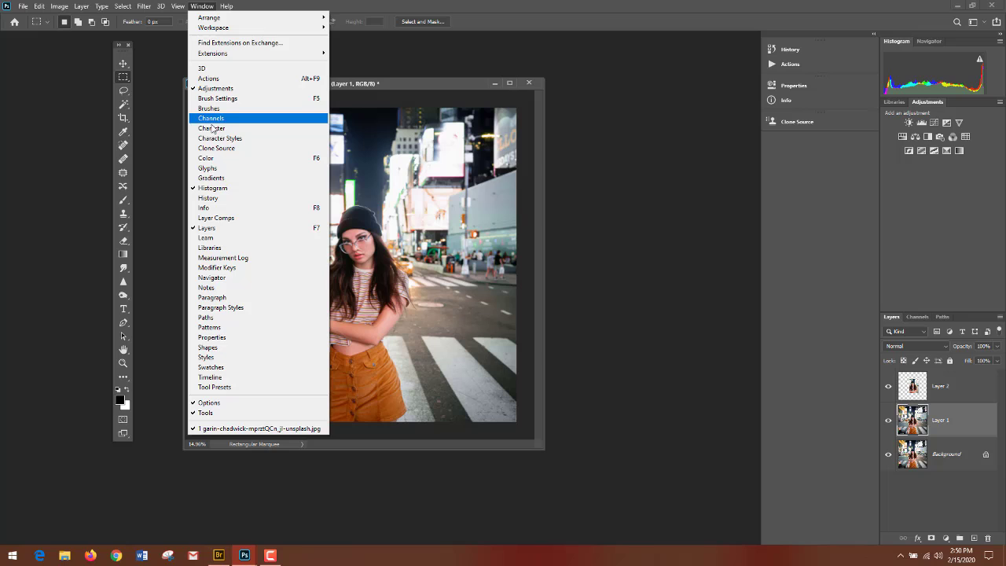
left_click(212, 367)
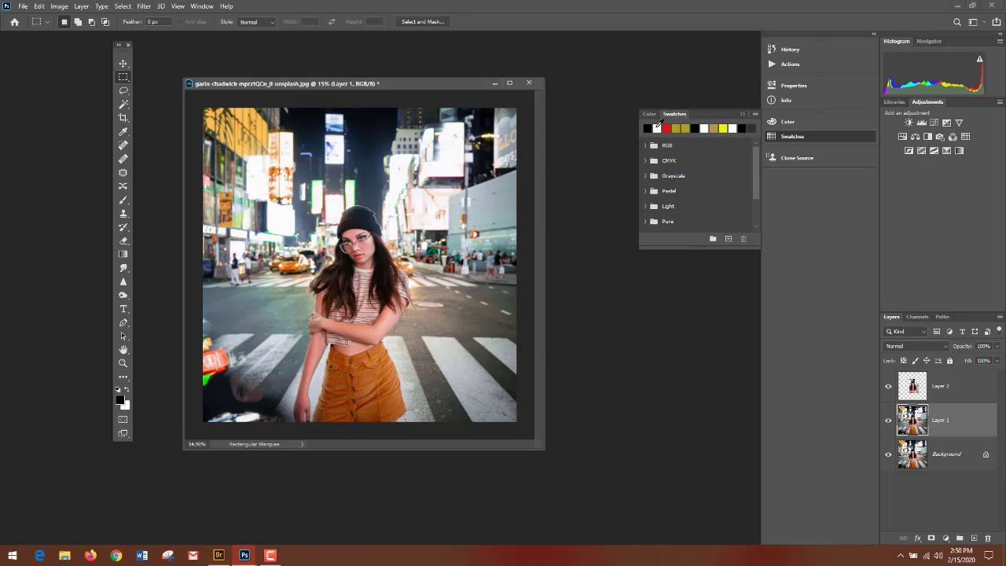
left_click(740, 115)
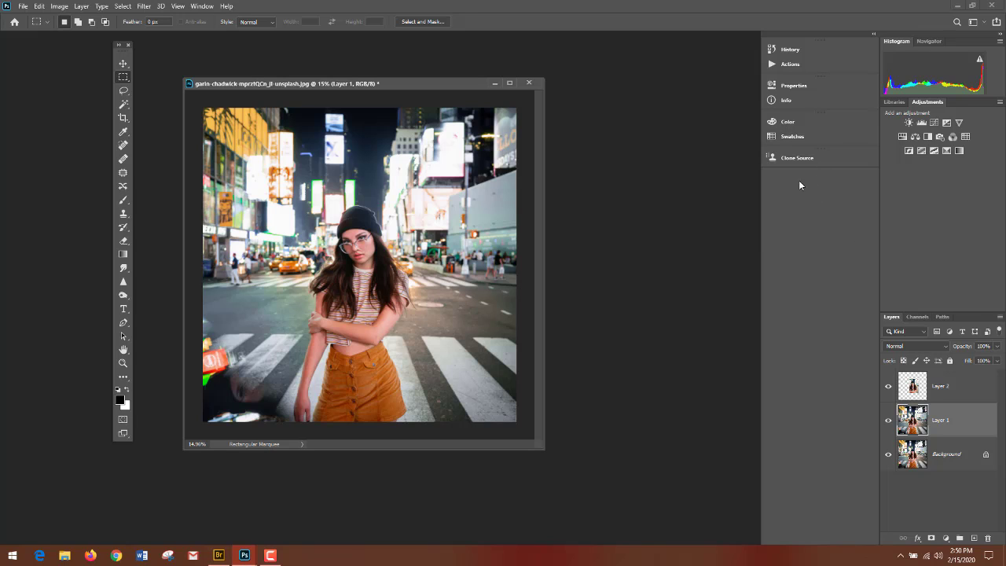
Step: Add the Paragraph panel, view the Character settings, and collapse the Character/Paragraph group
left_click(201, 7)
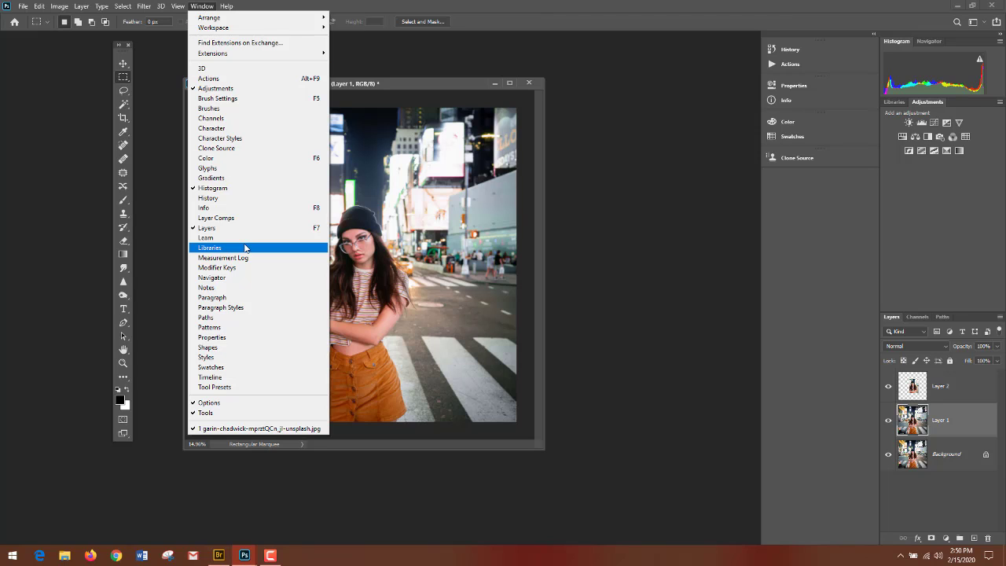
left_click(210, 298)
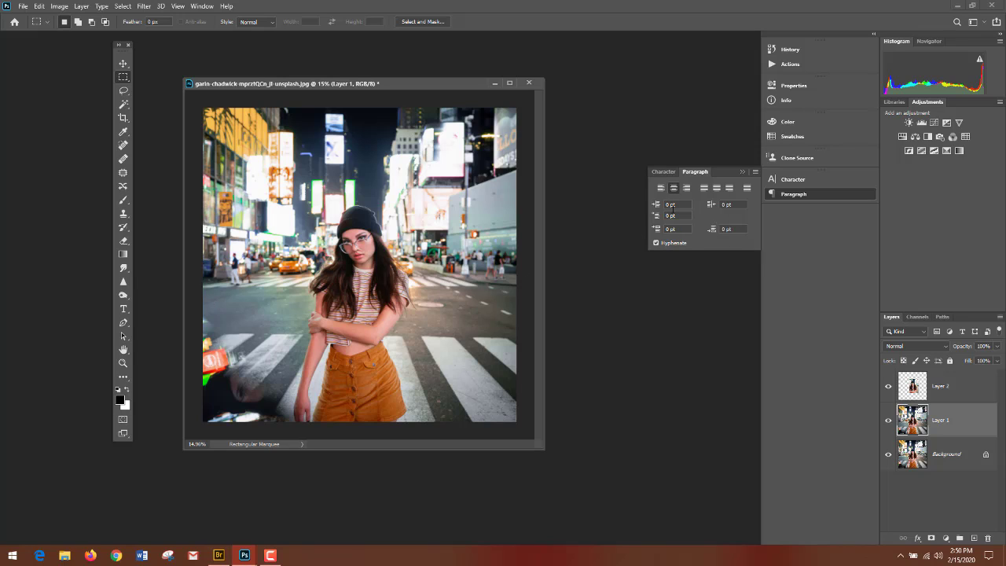
left_click(665, 172)
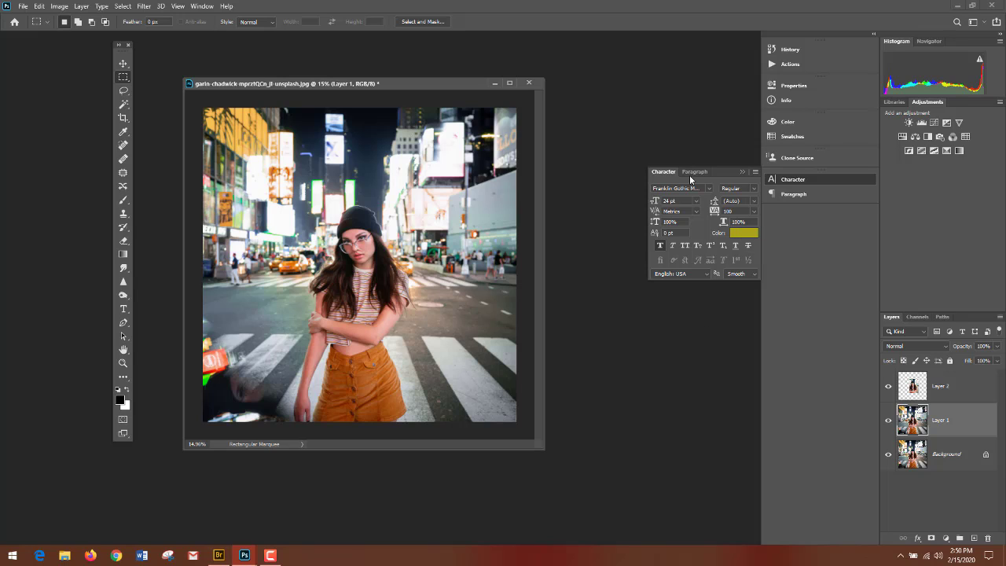
left_click(741, 170)
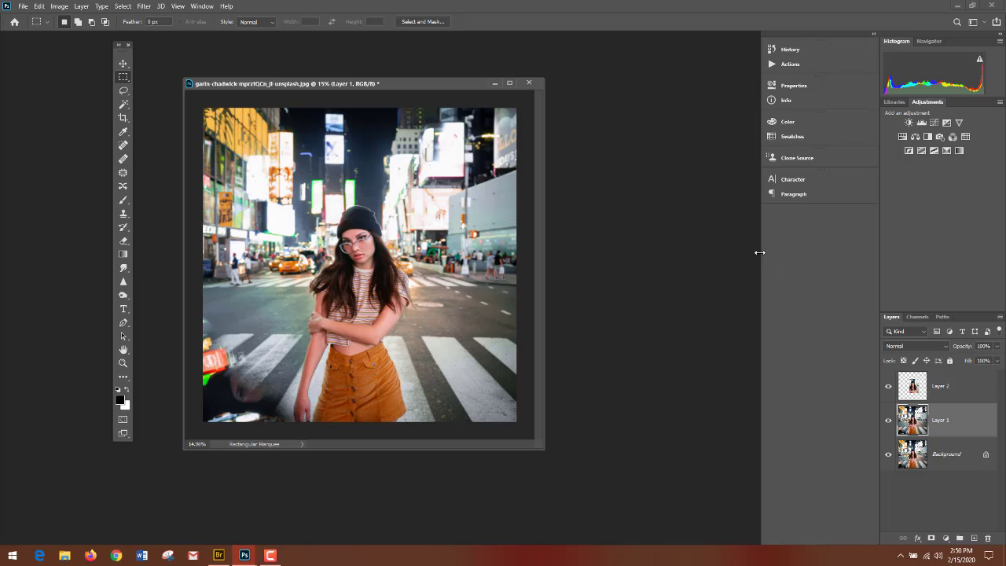
Step: Narrow the dock to icons, then open Layer 1's Blending Options and cancel without applying
left_click_drag(761, 253, 848, 252)
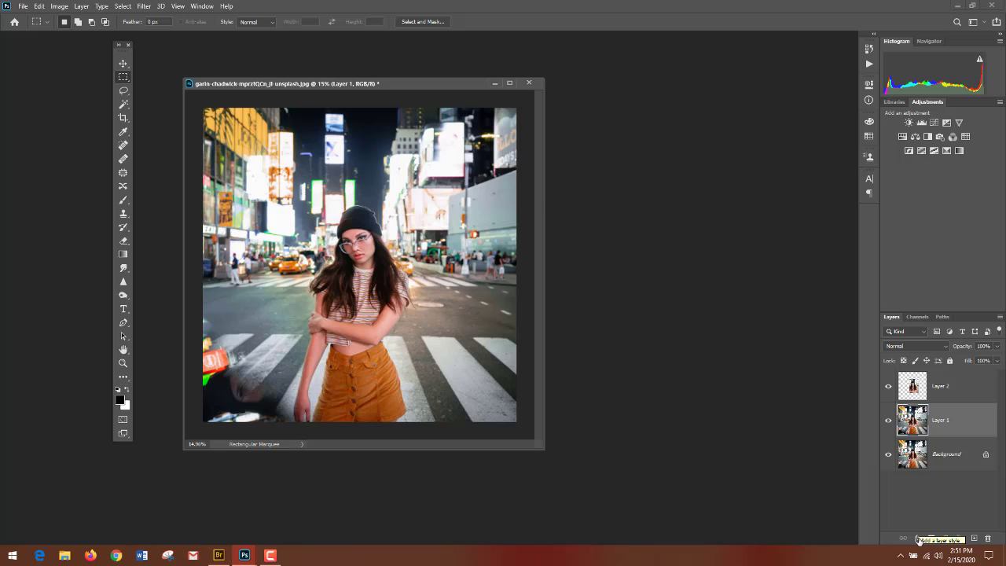
left_click(918, 539)
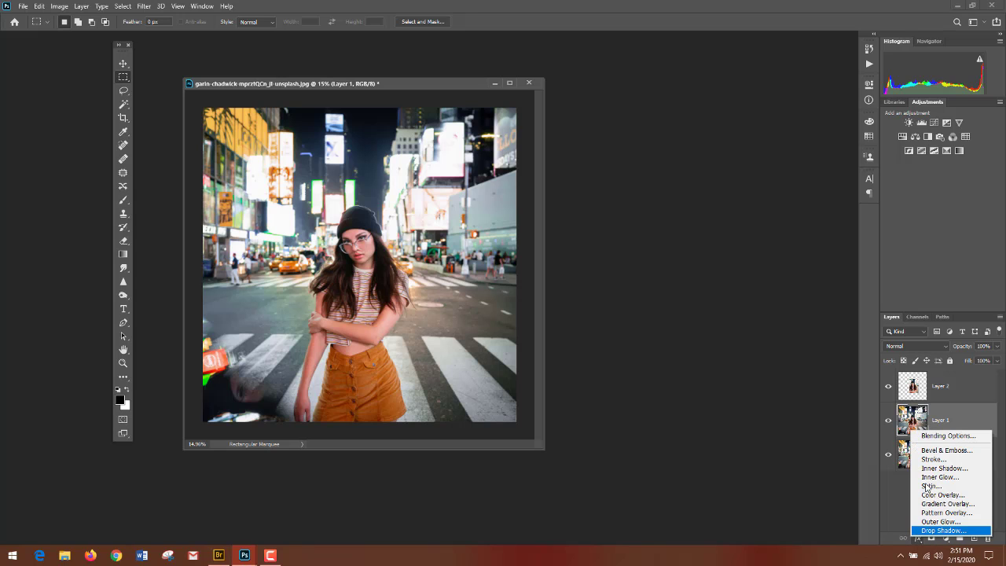
left_click(928, 435)
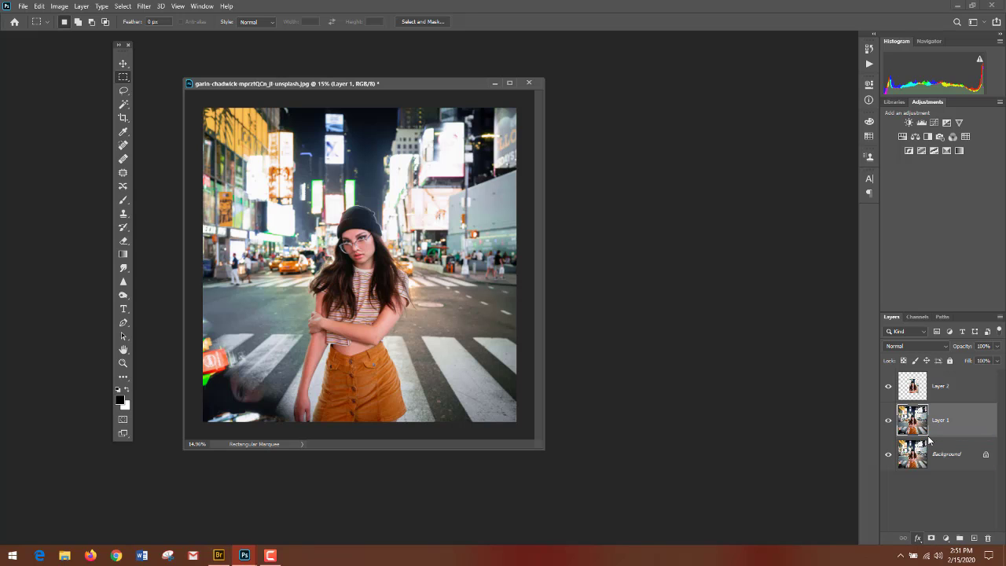
left_click_drag(833, 147, 606, 138)
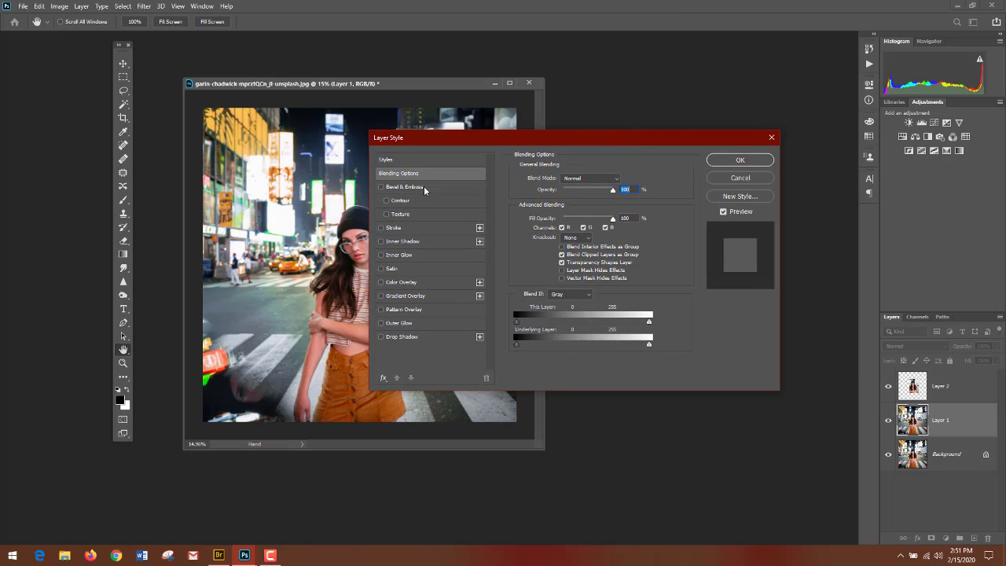
left_click(740, 177)
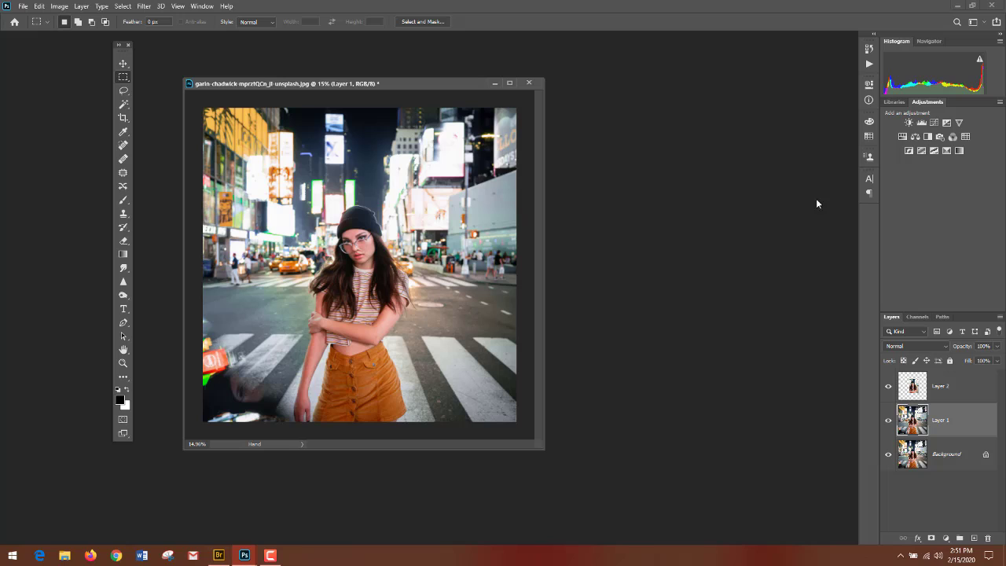
Step: Add a Levels adjustment layer with the midtone slider moved right to darken the photo
left_click(945, 538)
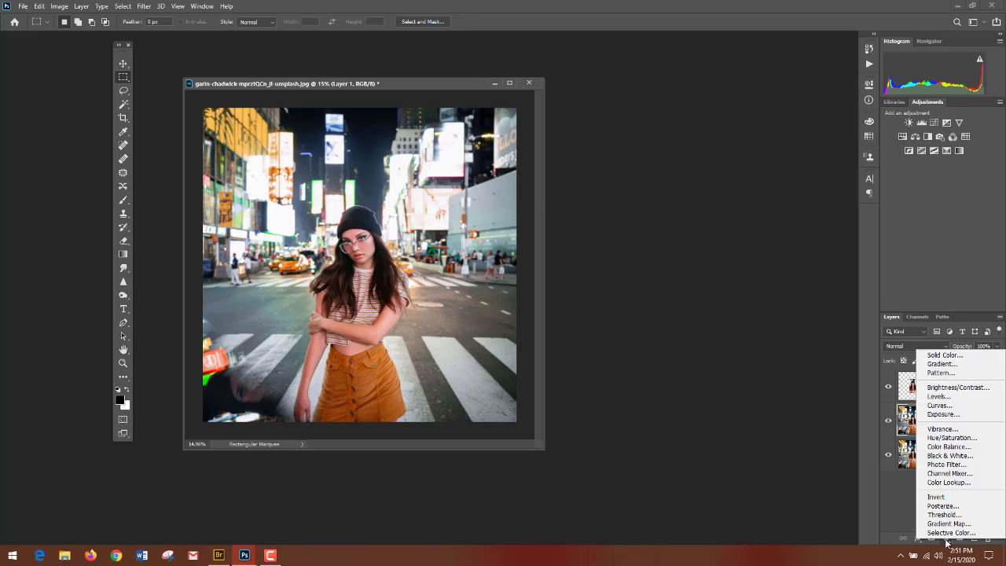
left_click(936, 397)
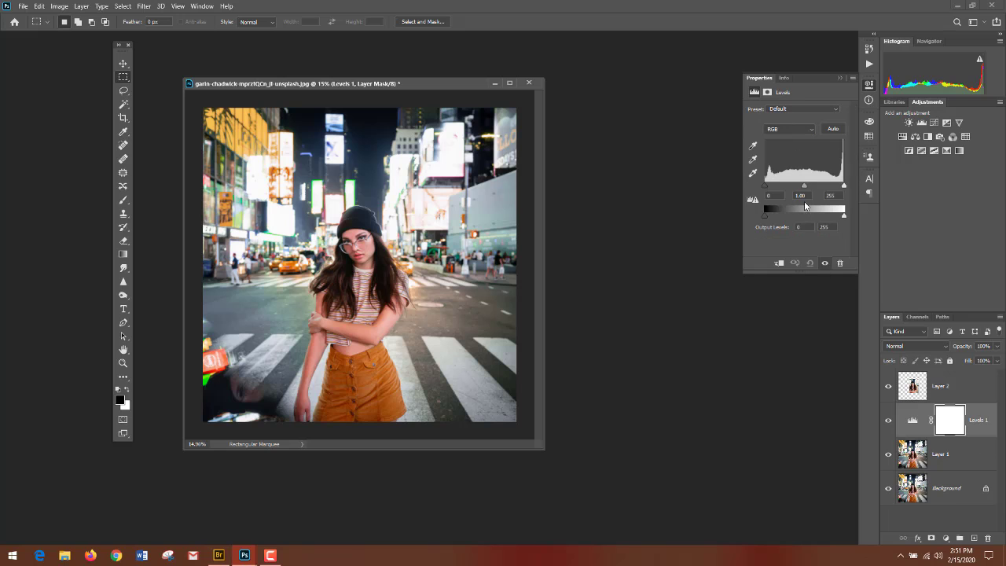
left_click_drag(804, 191, 818, 190)
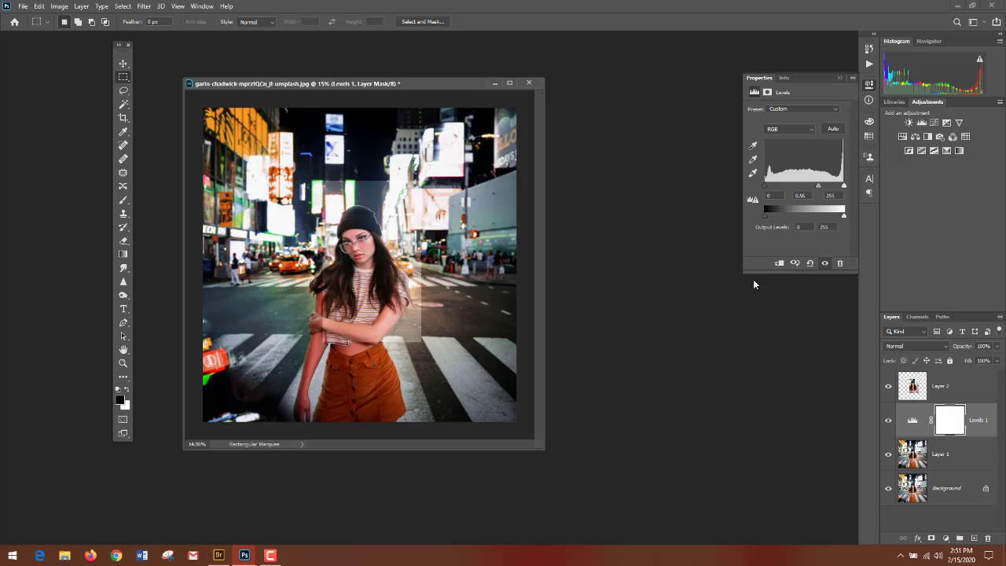
left_click(840, 76)
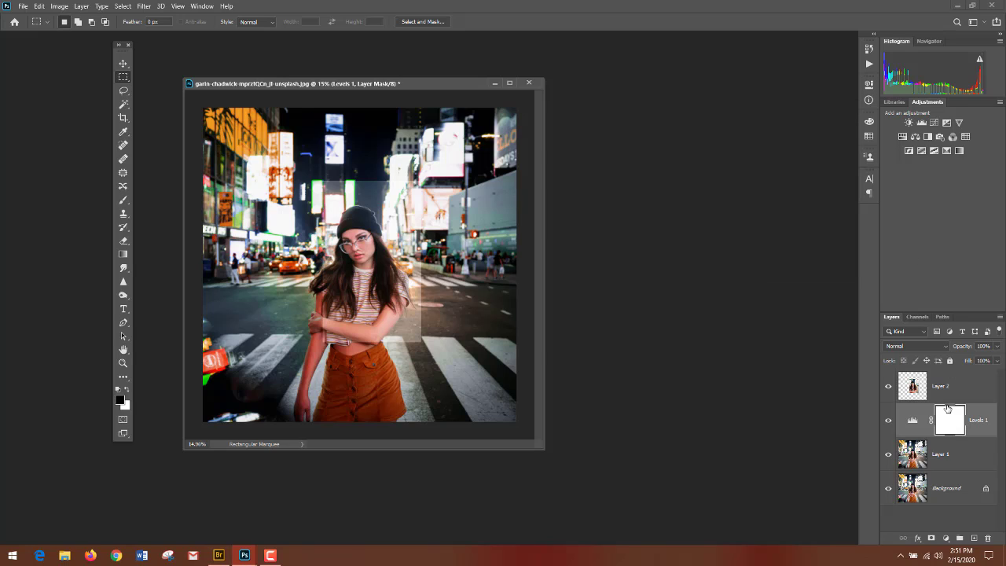
Step: Select Layer 1, create Group 1, then ungroup it so no group remains
left_click(971, 458)
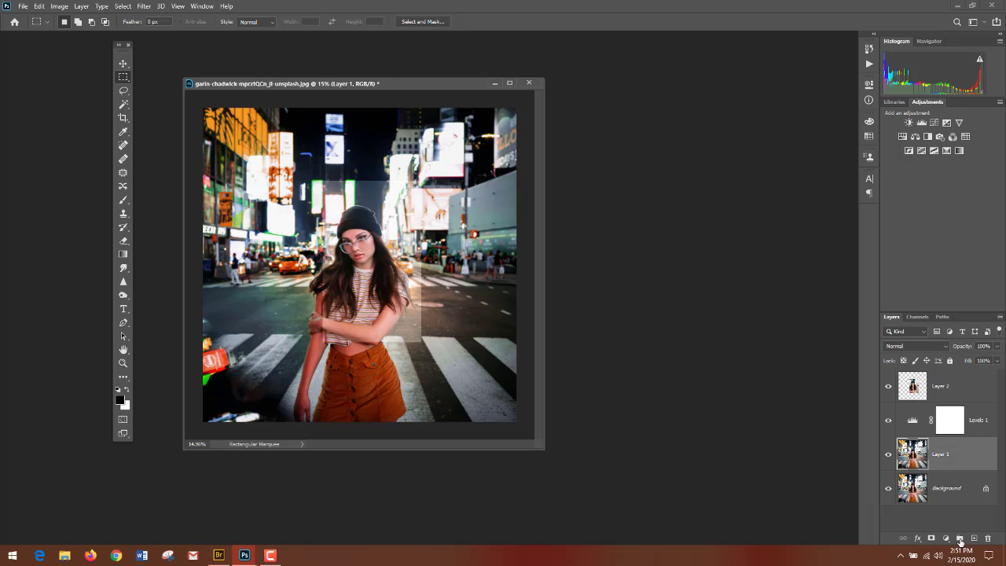
left_click(959, 539)
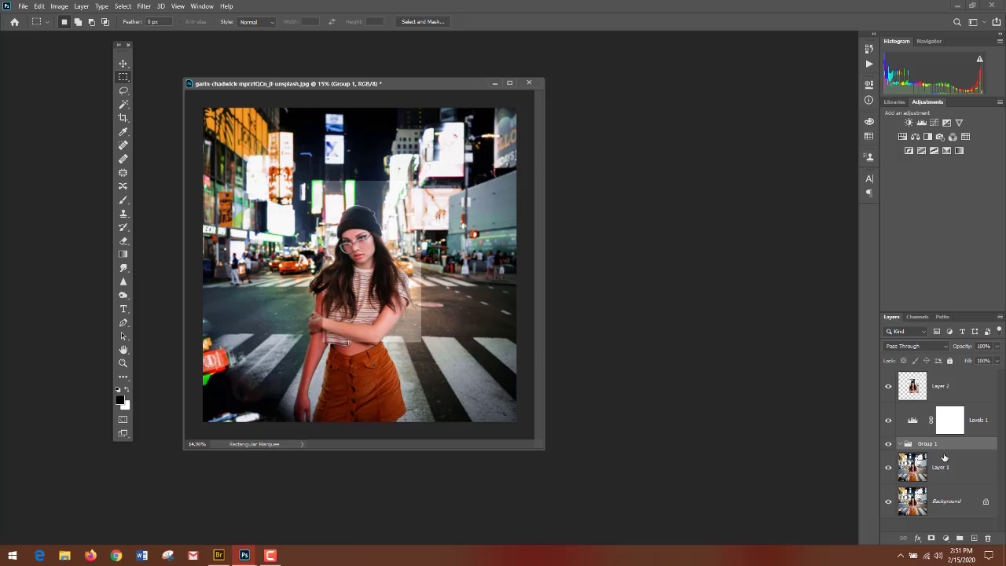
left_click(900, 443)
key("ctrl+shift+g")
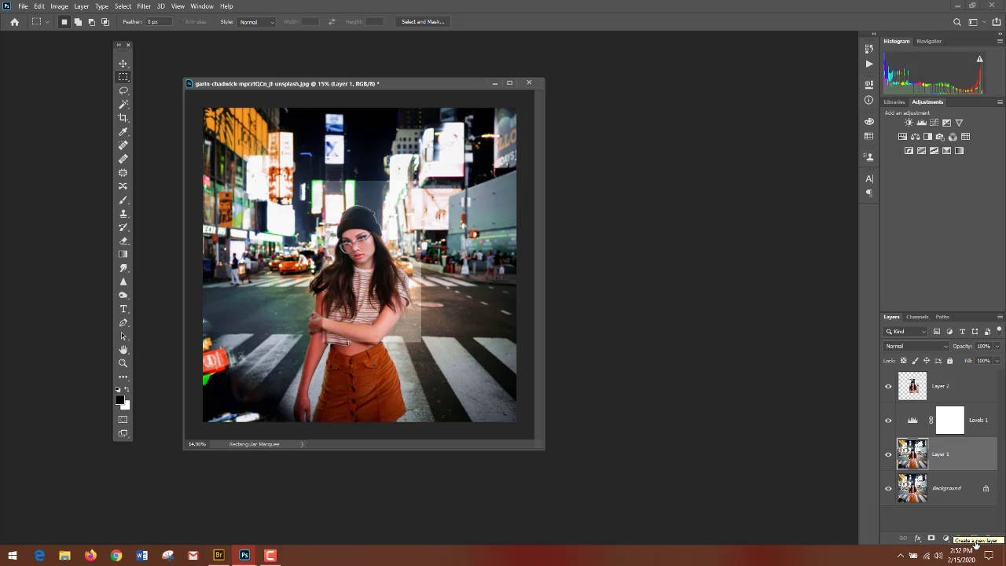
Step: Add a new Layer 3 above Layer 2, then delete both Layer 3 and Layer 2
left_click(918, 387)
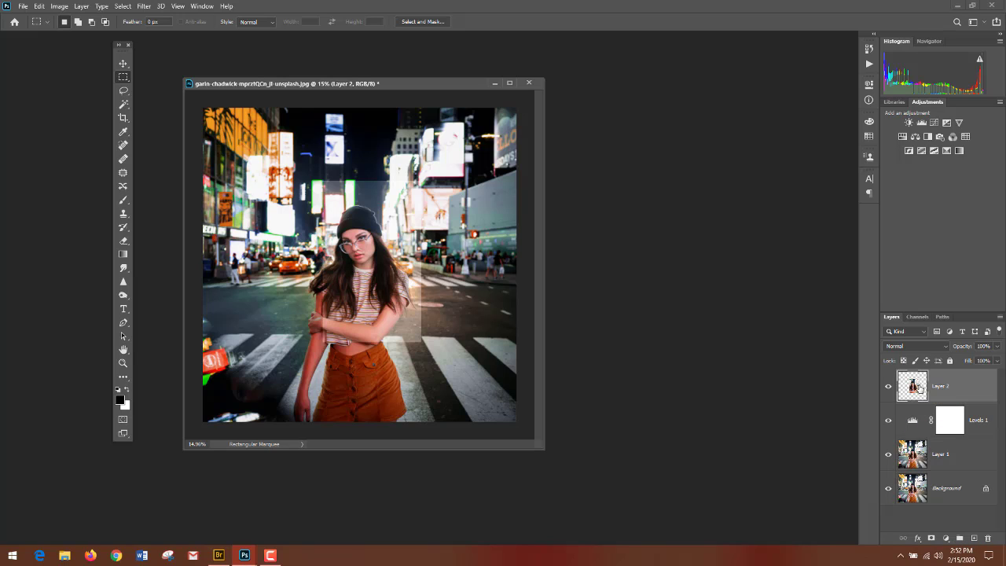
left_click(974, 537)
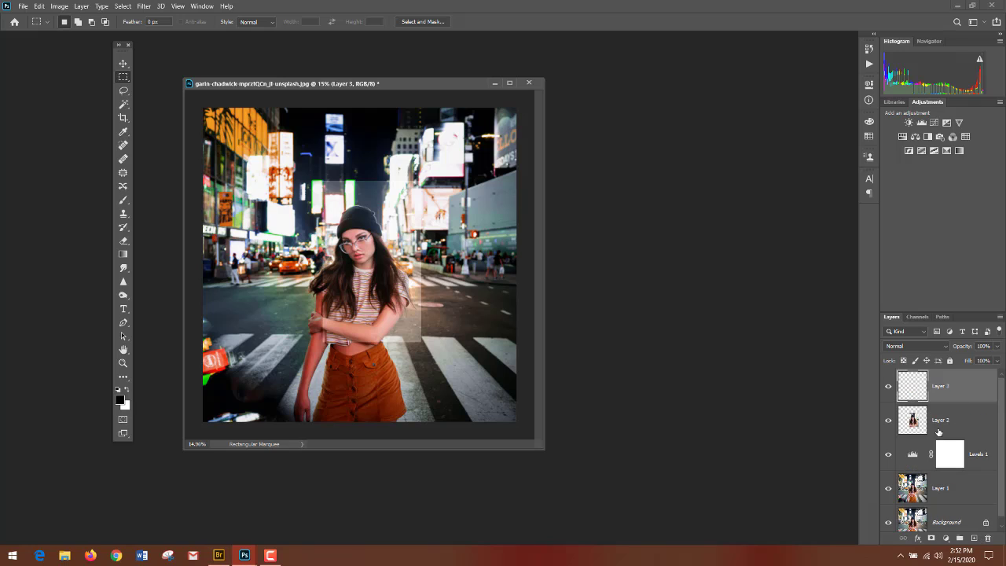
left_click(988, 540)
left_click(988, 540)
Step: Delete the Levels layer mask and then the Levels 1 adjustment layer
right_click(950, 386)
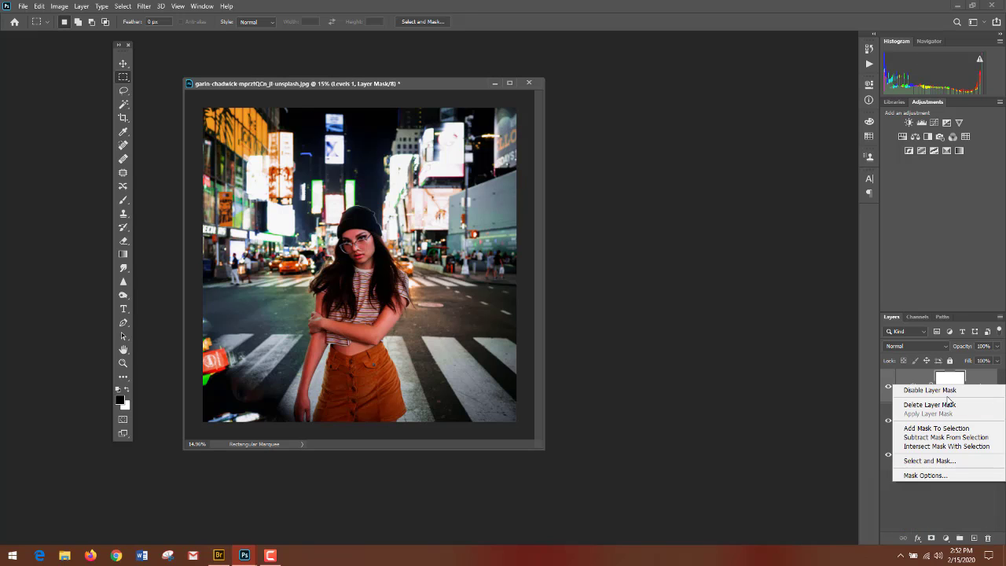
left_click(949, 406)
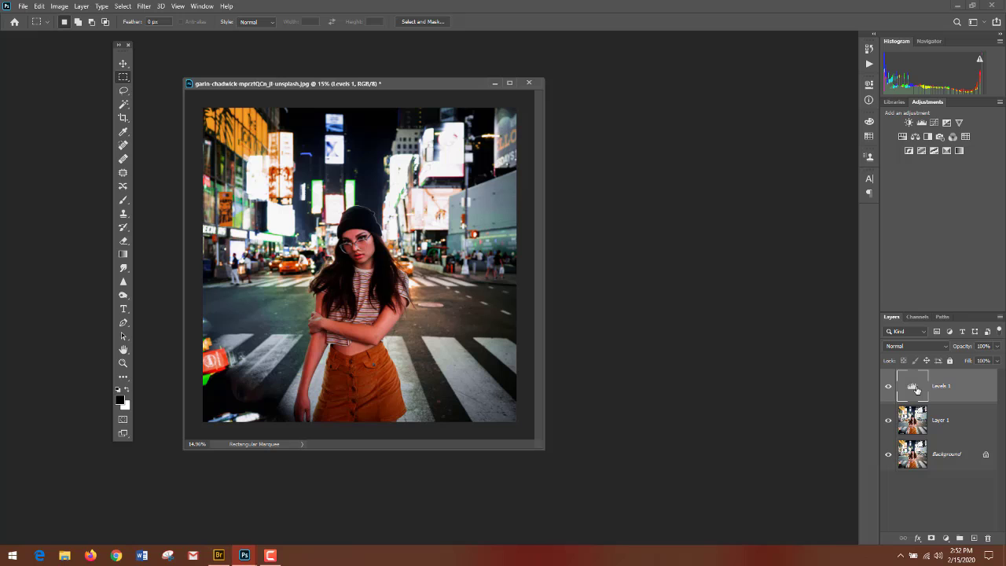
right_click(963, 388)
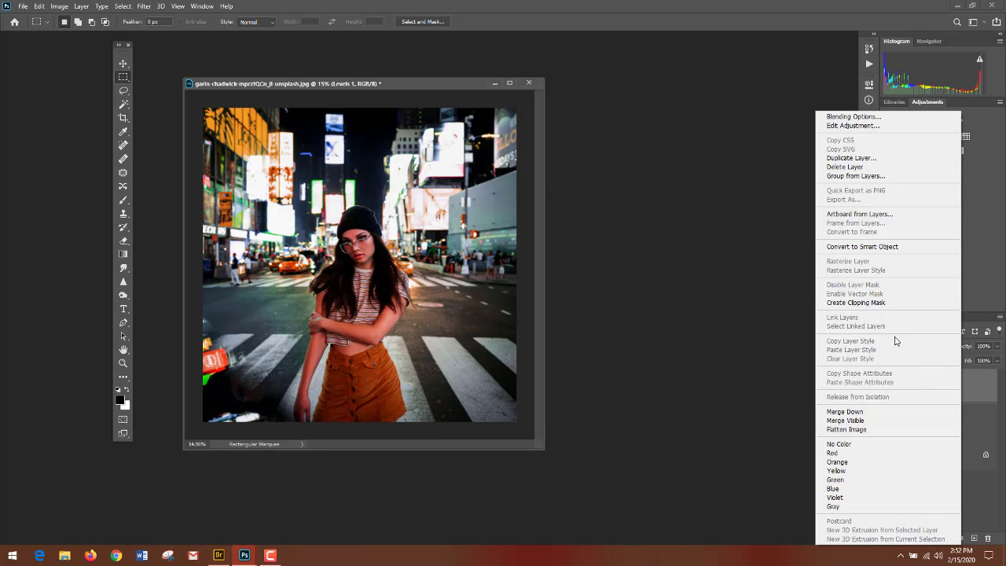
left_click(865, 167)
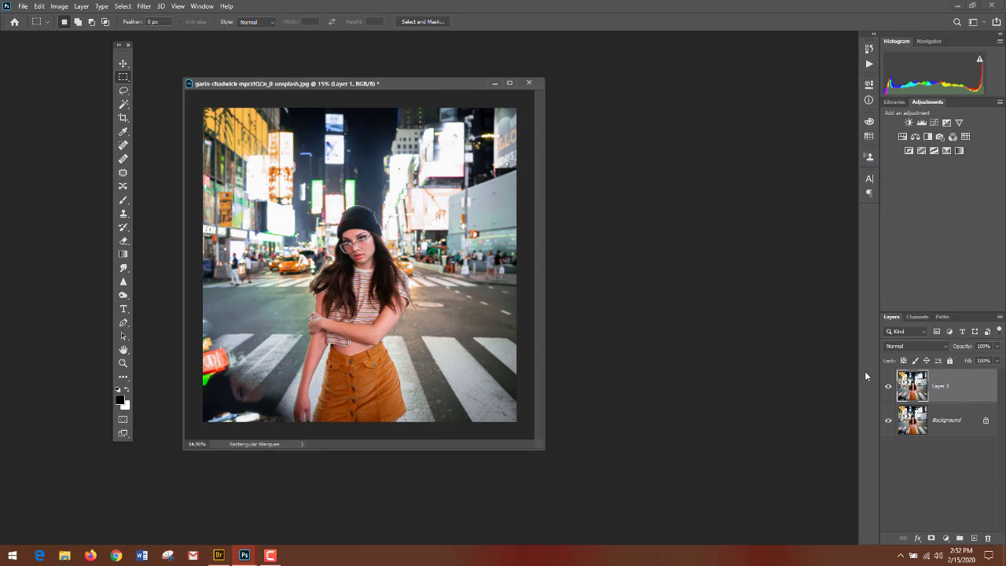